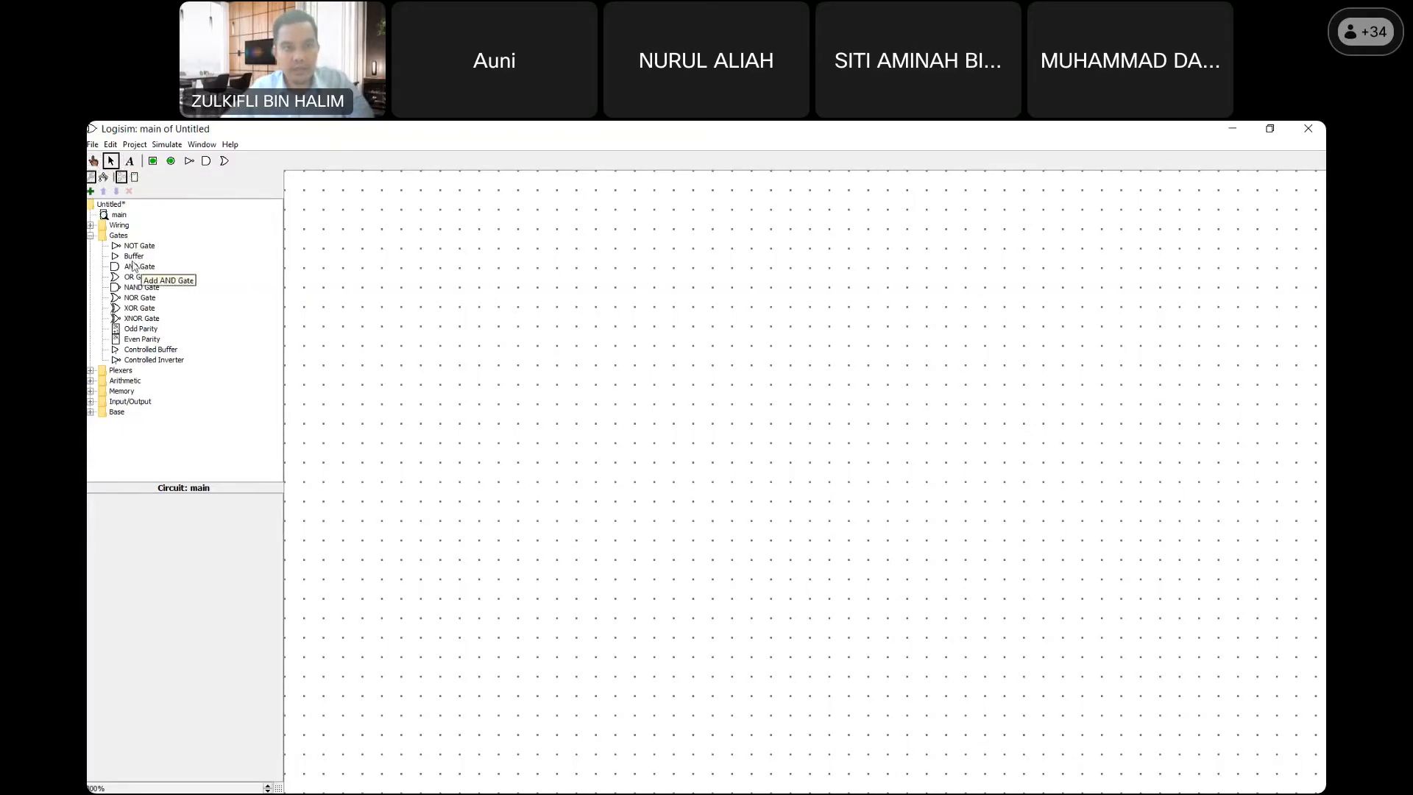
{"action": "left_click", "coordinate": [92, 237]}
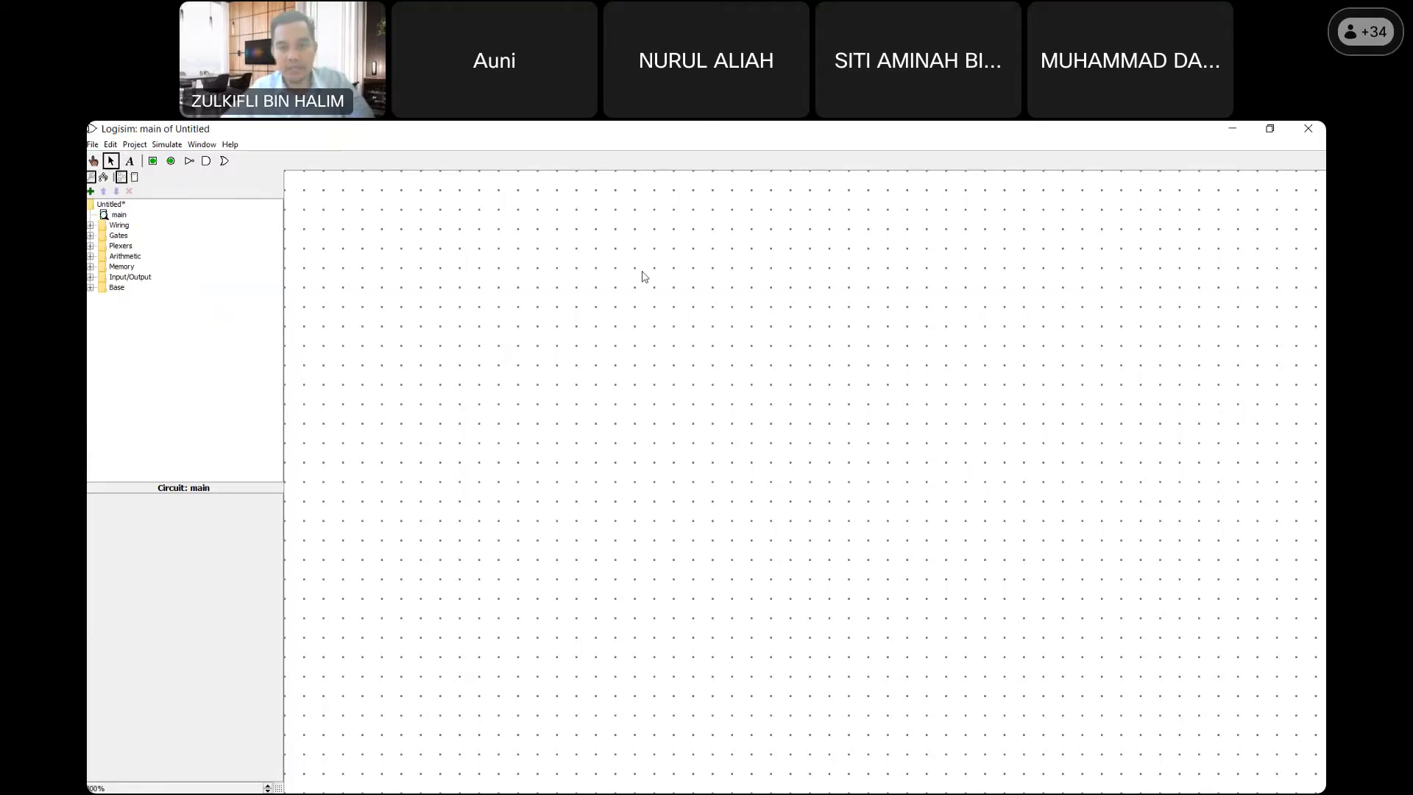
{"action": "left_click", "coordinate": [130, 162]}
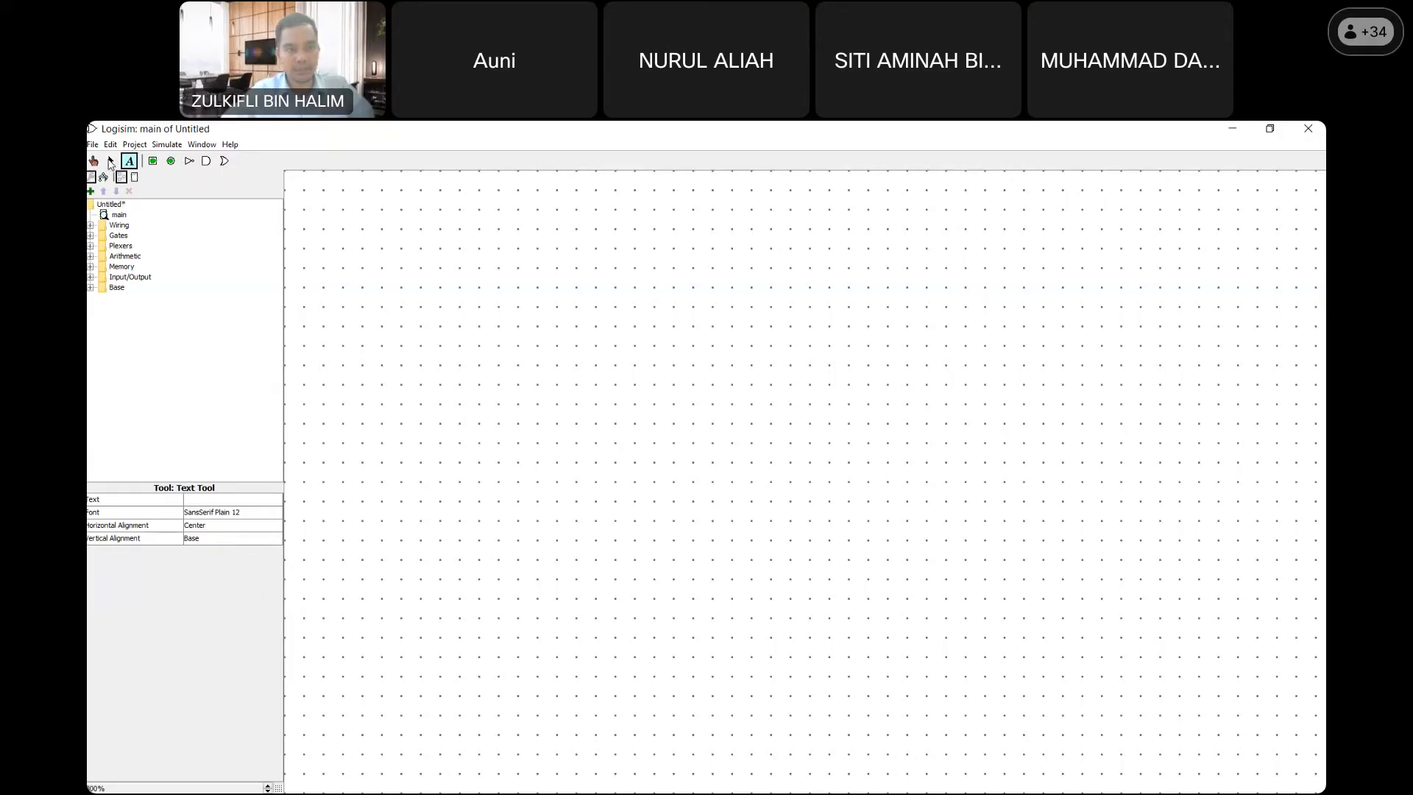
{"action": "left_click", "coordinate": [111, 162]}
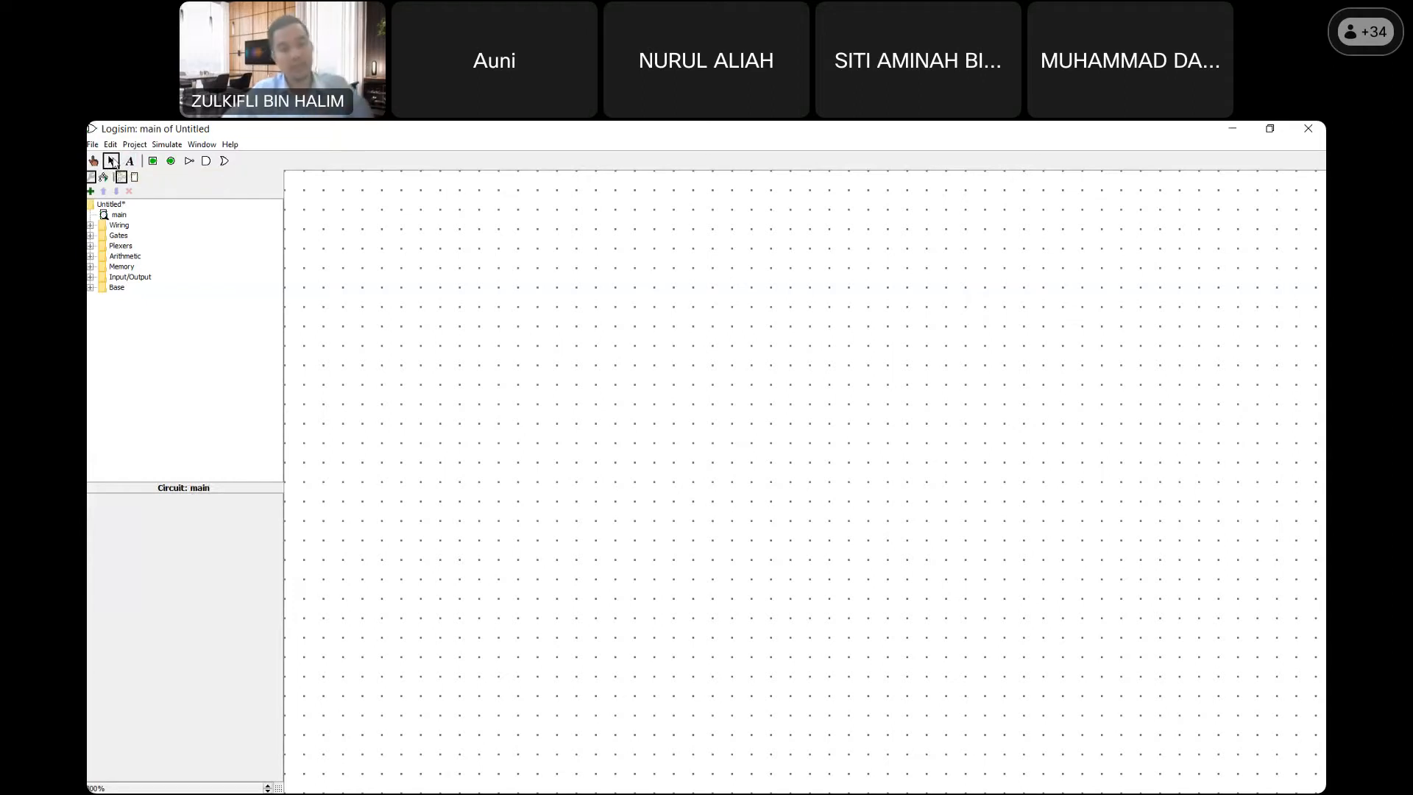
- Place an AND gate in the upper-left area of the canvas, shift it slightly right and down, and keep it selected
{"action": "left_click", "coordinate": [209, 163]}
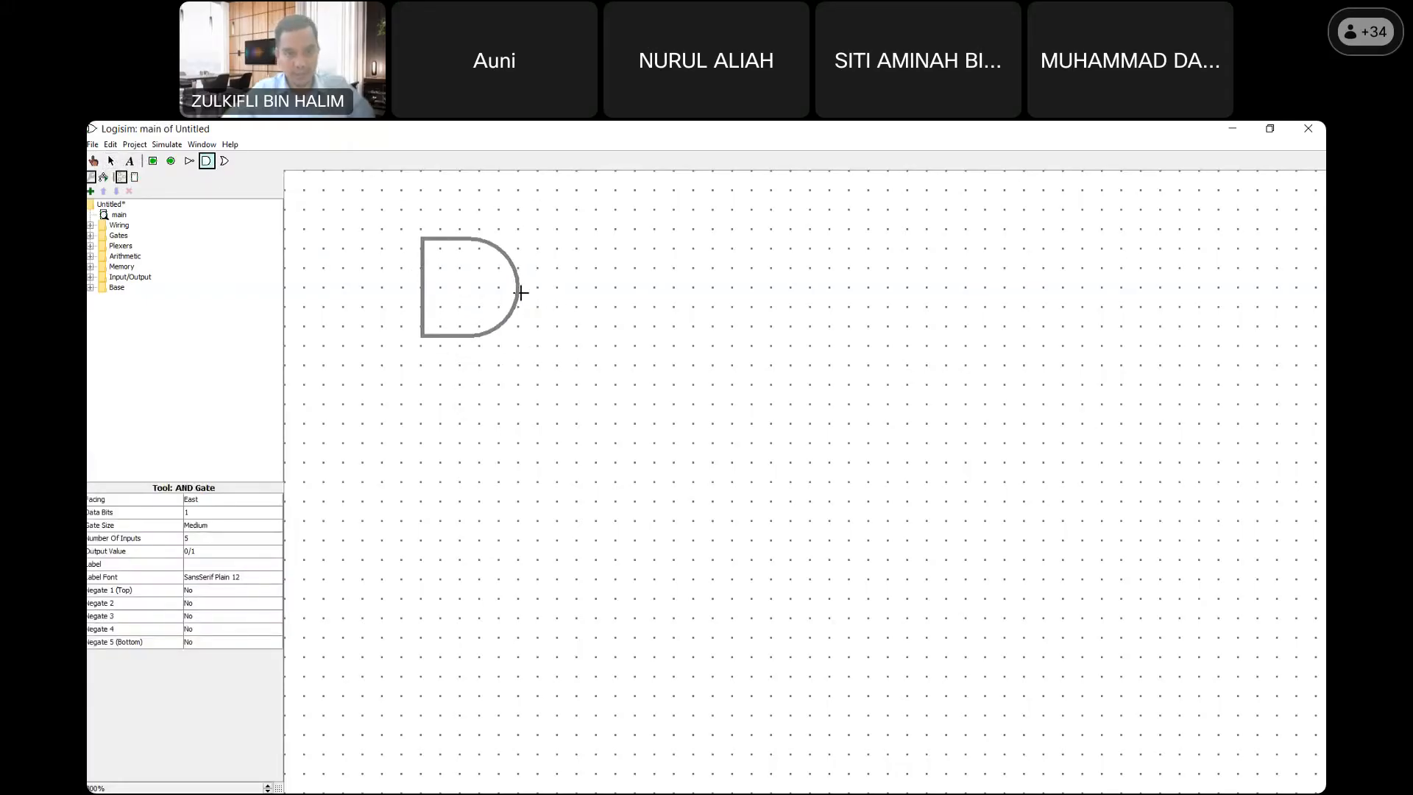
{"action": "left_click", "coordinate": [538, 288]}
{"action": "left_click_drag", "start_coordinate": [486, 287], "coordinate": [540, 321]}
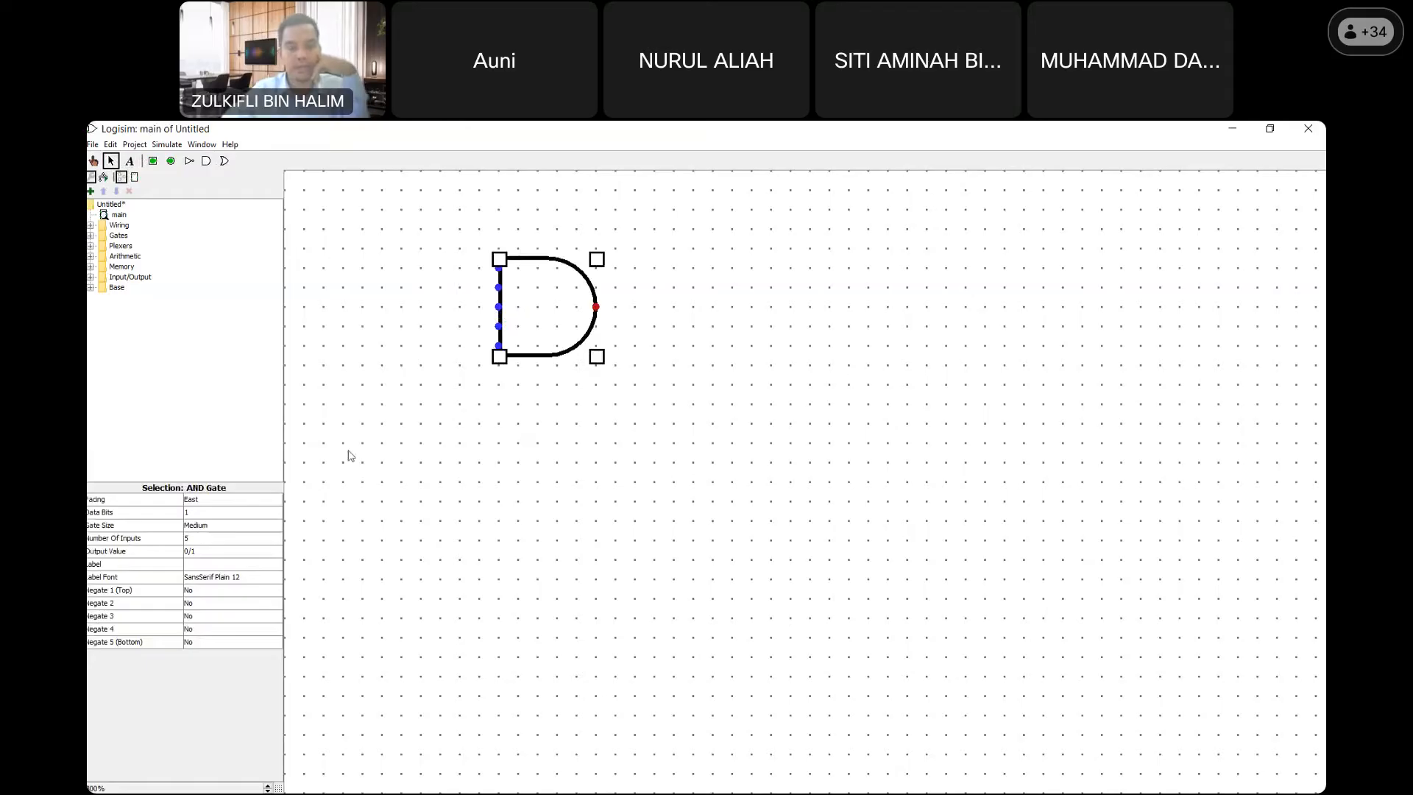
{"action": "left_click", "coordinate": [516, 416]}
{"action": "left_click", "coordinate": [545, 338]}
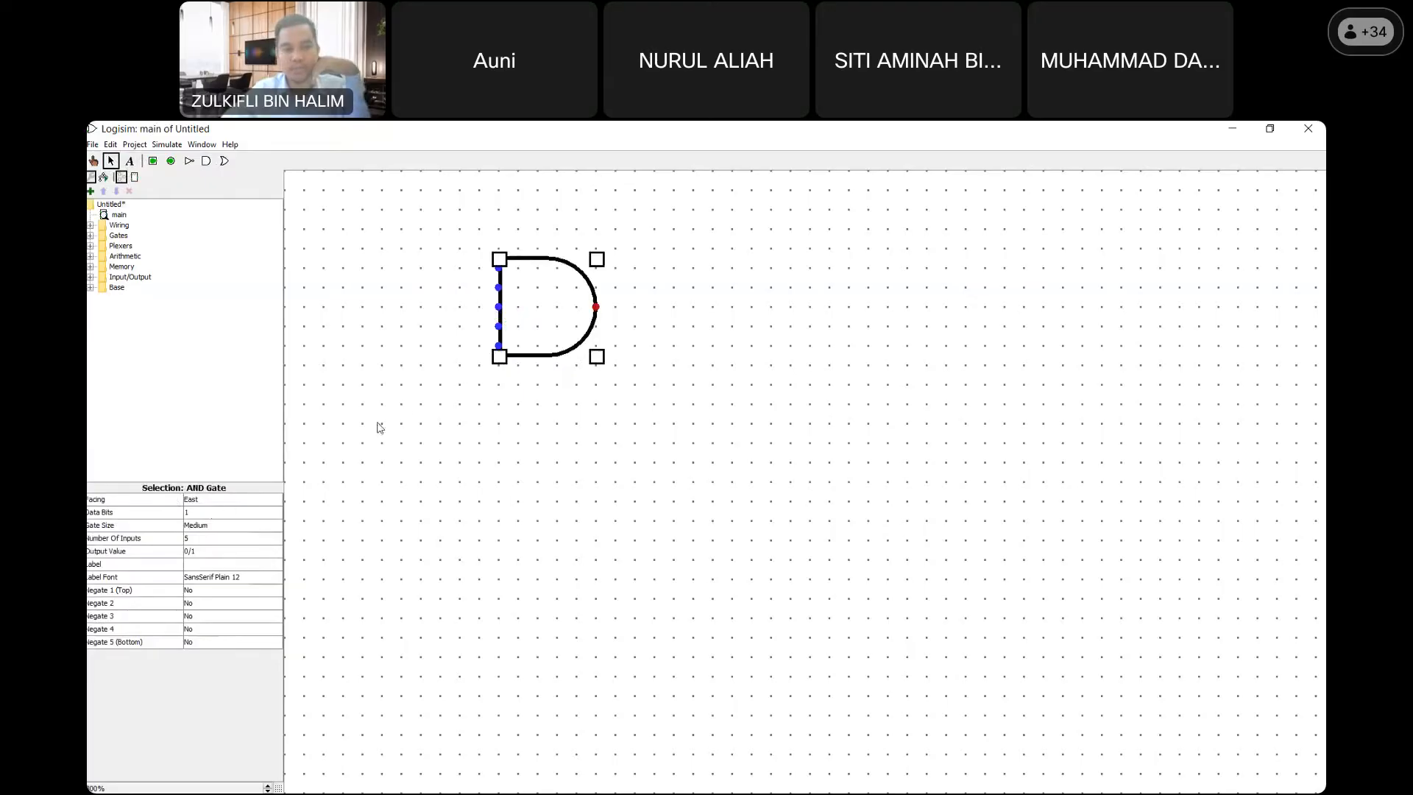
- Try the AND gate facing North, West, North, South and East, and nudge it slightly down and left
{"action": "left_click", "coordinate": [207, 500]}
{"action": "left_click", "coordinate": [211, 515]}
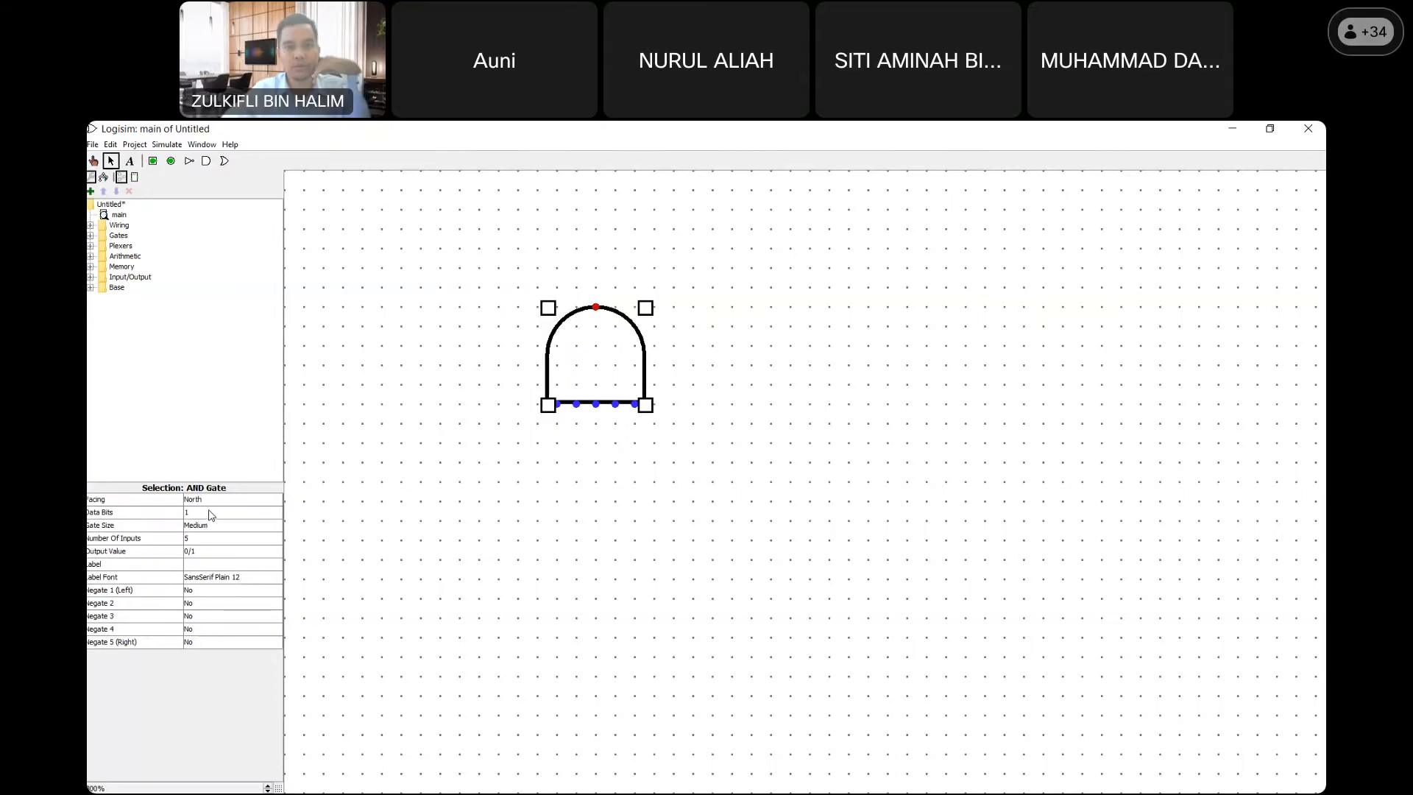
{"action": "left_click", "coordinate": [210, 501]}
{"action": "left_click", "coordinate": [204, 545]}
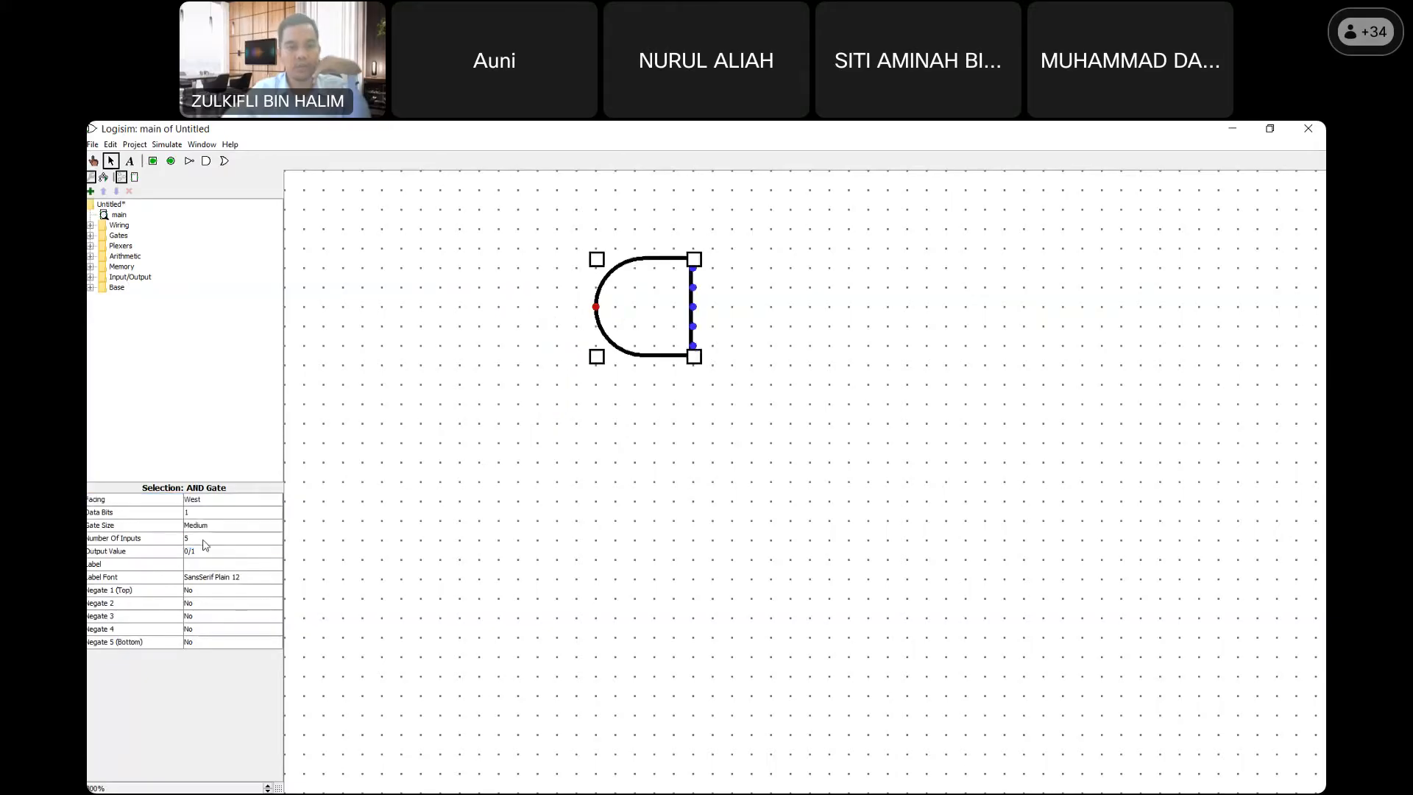
{"action": "left_click", "coordinate": [212, 501]}
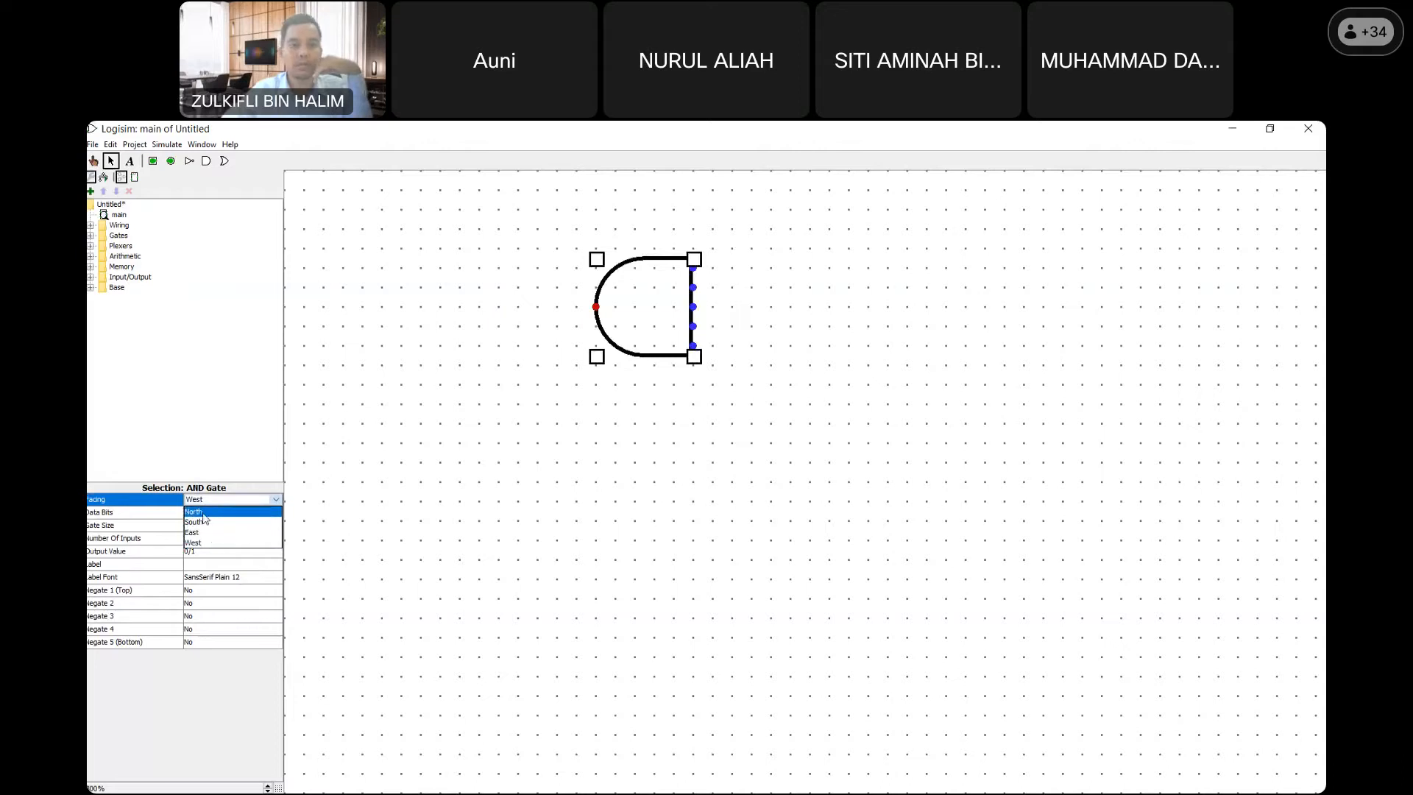
{"action": "left_click", "coordinate": [205, 511]}
{"action": "left_click", "coordinate": [215, 500]}
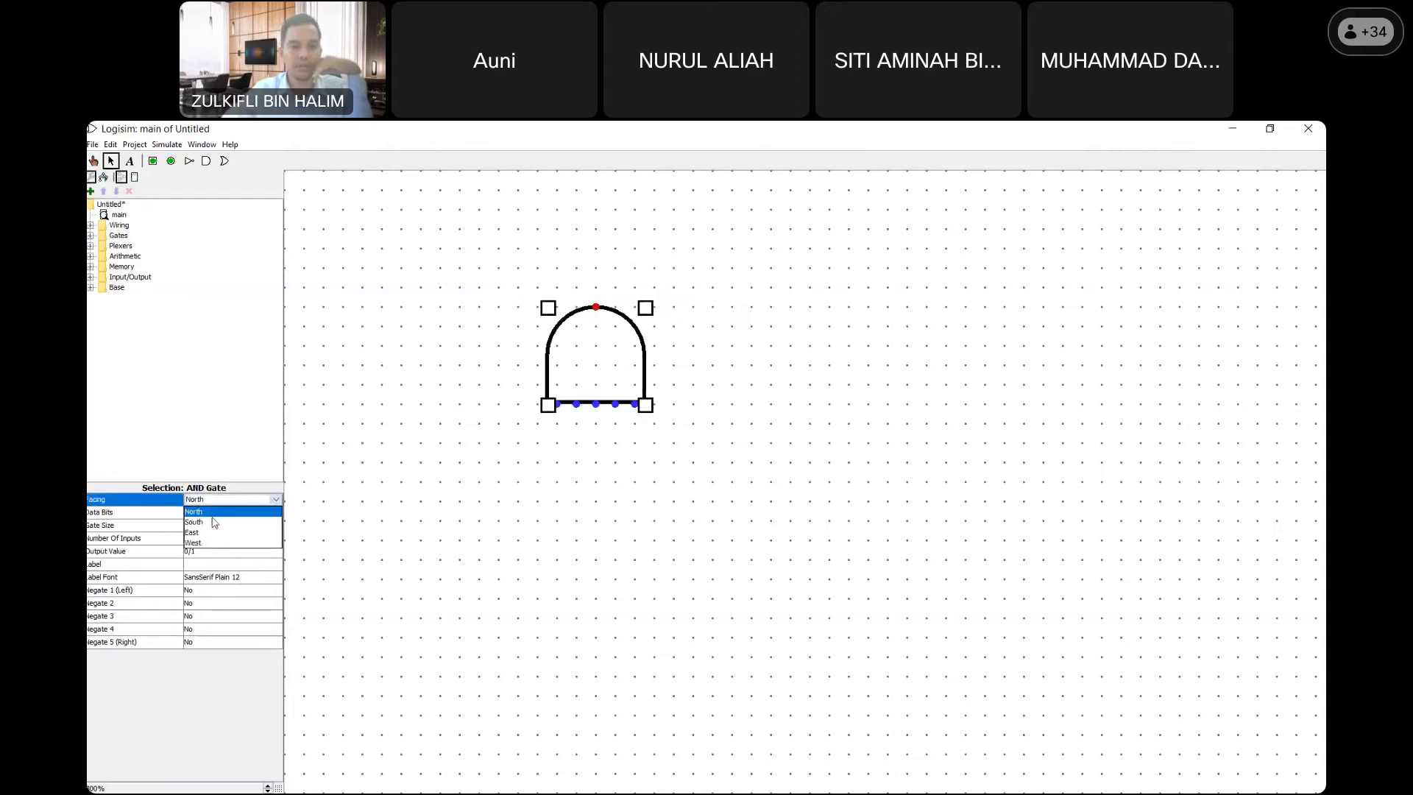
{"action": "left_click", "coordinate": [213, 522]}
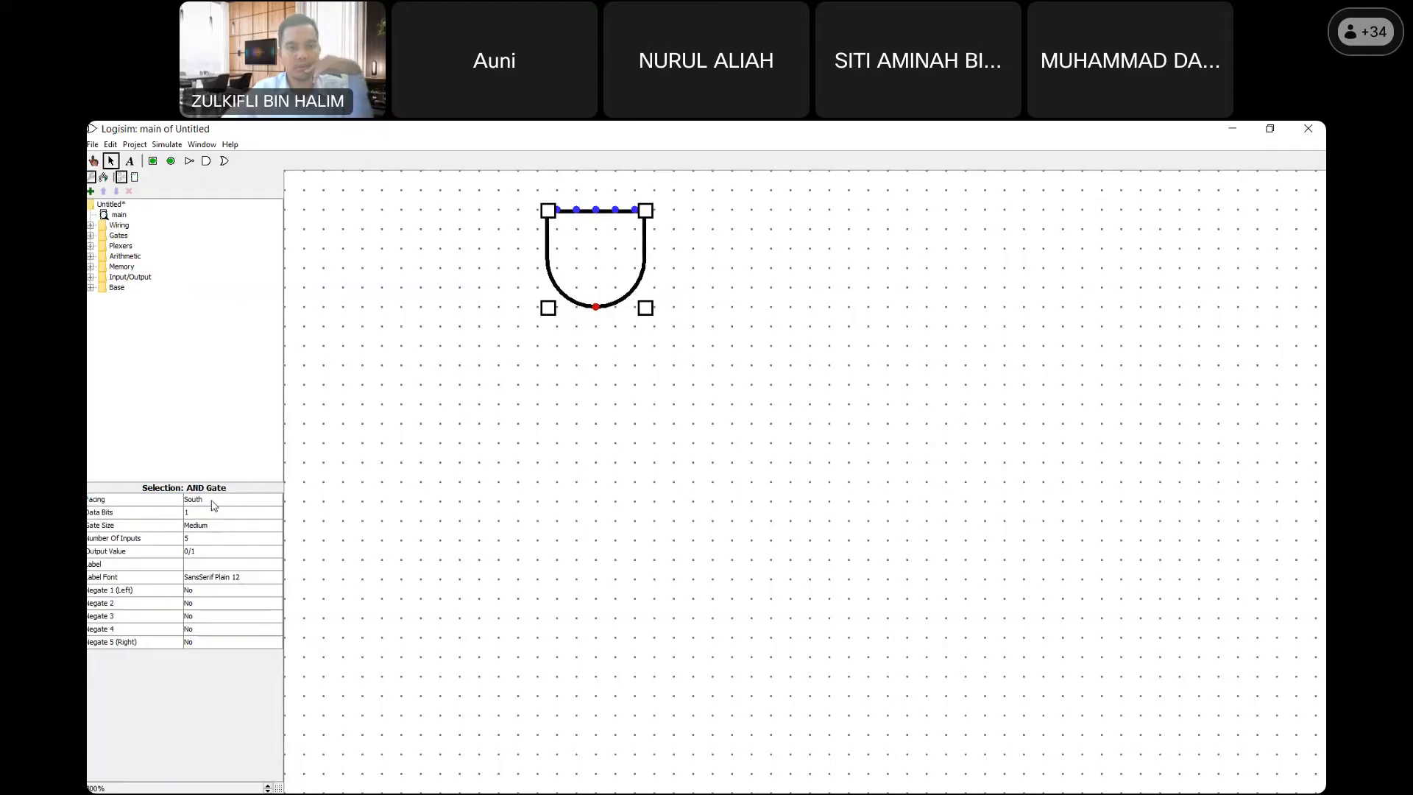
{"action": "left_click", "coordinate": [211, 507]}
{"action": "left_click", "coordinate": [210, 535]}
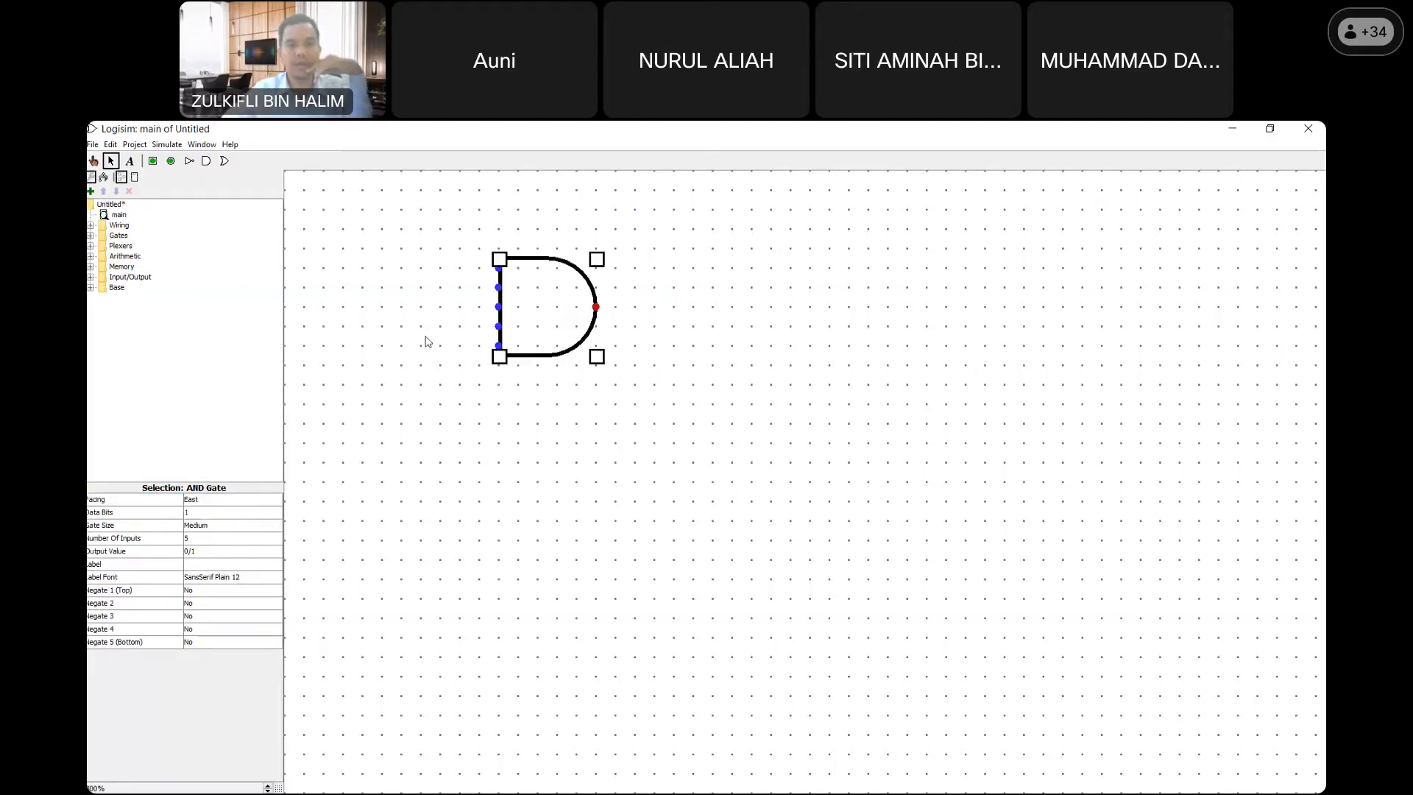
{"action": "mouse_move", "coordinate": [527, 315]}
{"action": "left_mouse_down"}
{"action": "mouse_move", "coordinate": [504, 350]}
{"action": "mouse_move", "coordinate": [507, 335]}
{"action": "left_mouse_up"}
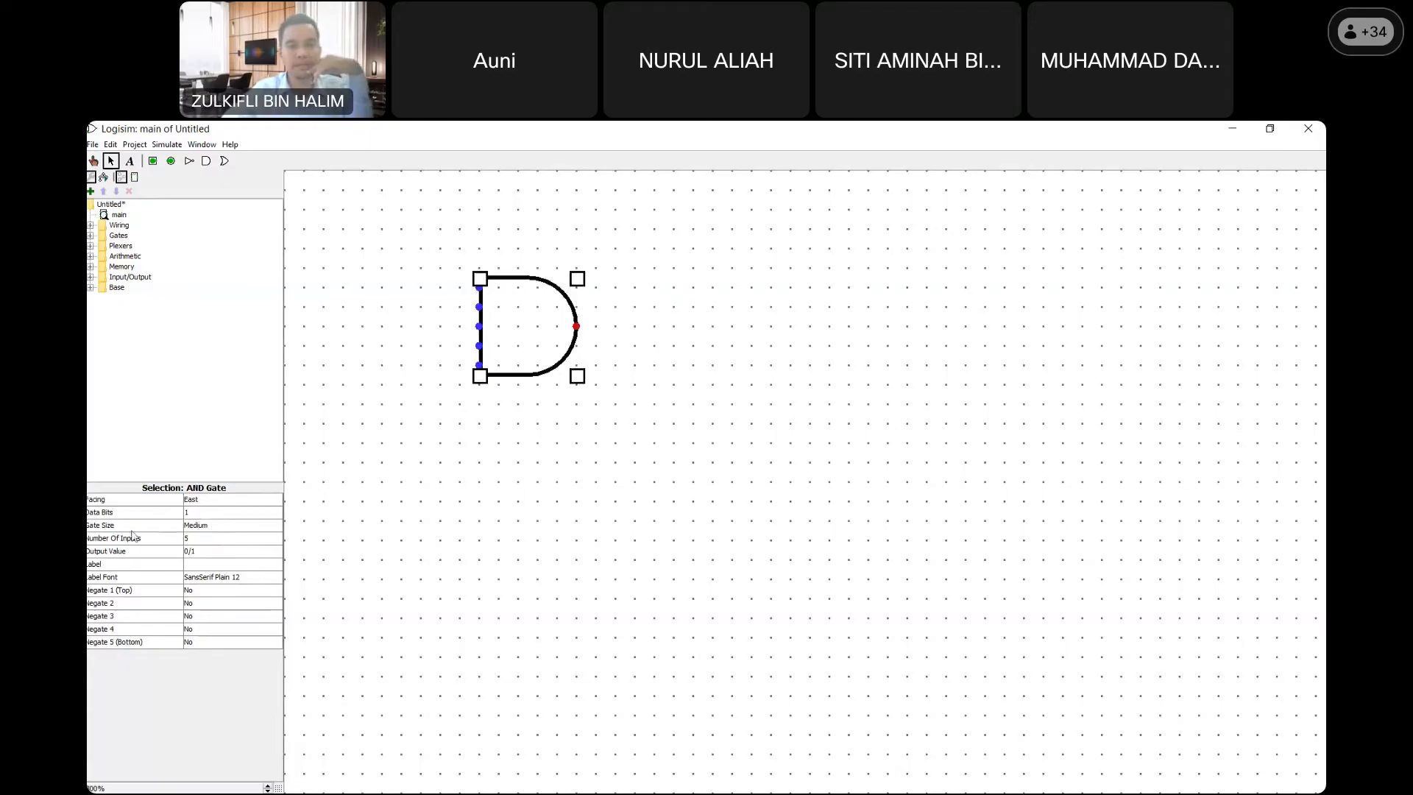
- Try the AND gate in the Narrow and Wide sizes, returning it to Medium
{"action": "left_click", "coordinate": [199, 526]}
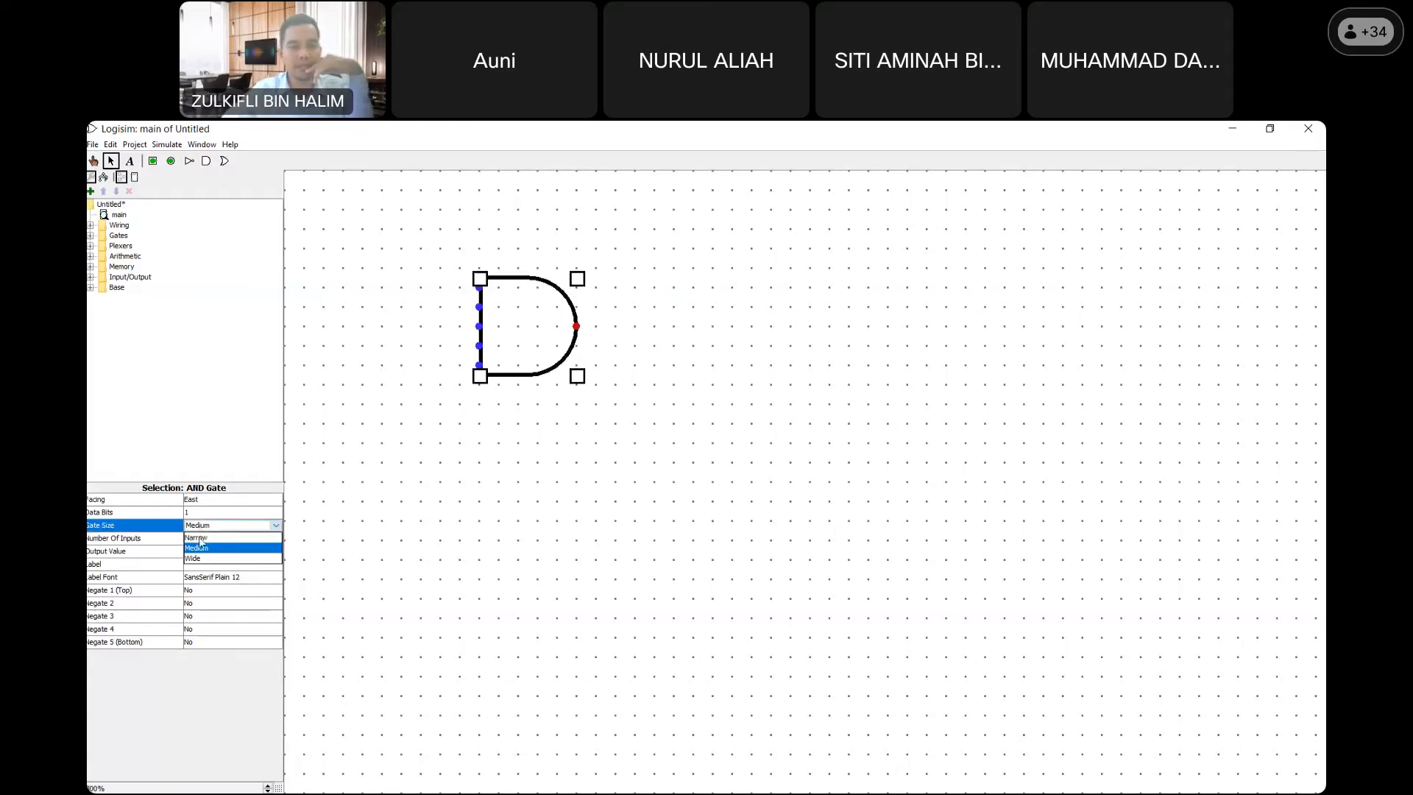
{"action": "left_click", "coordinate": [199, 537]}
{"action": "left_click", "coordinate": [214, 525]}
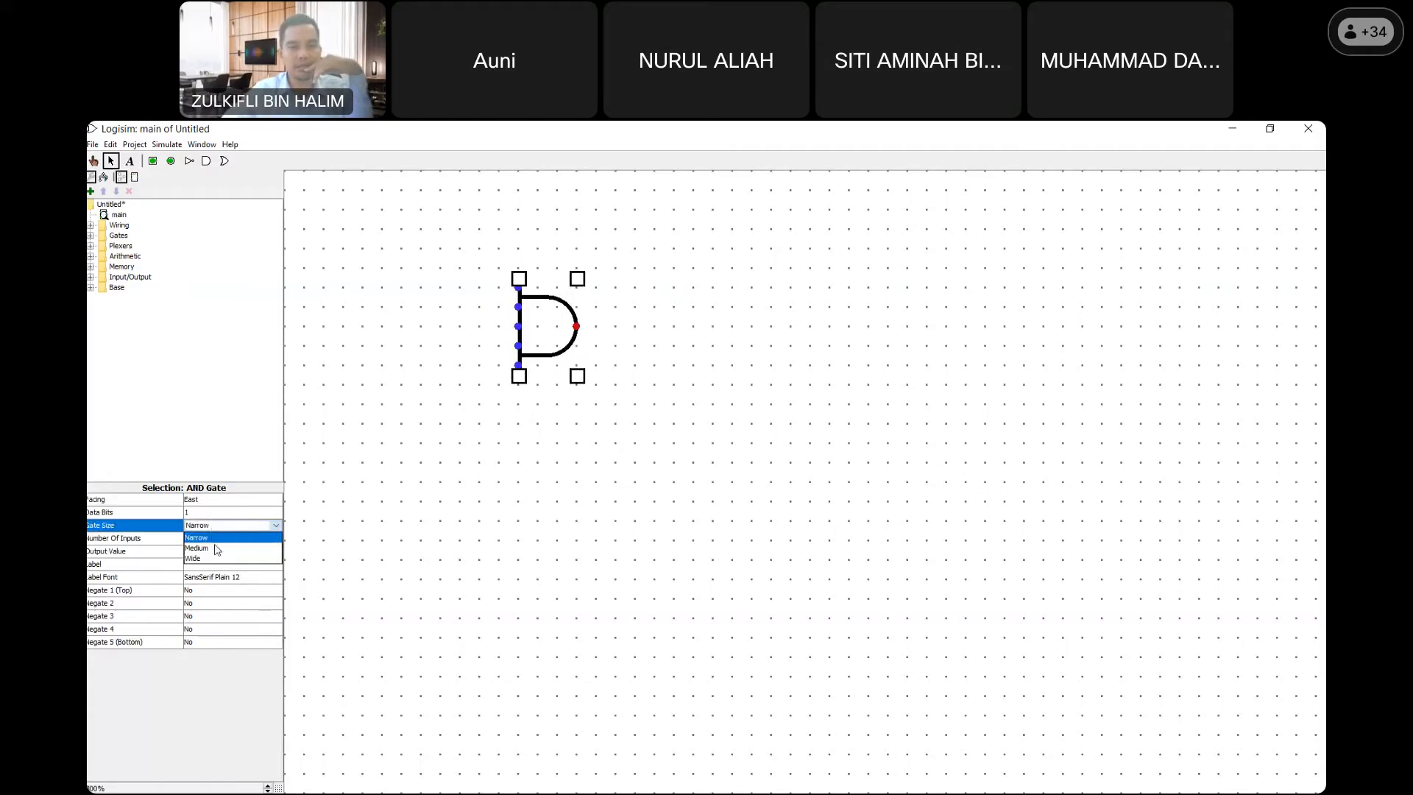
{"action": "left_click", "coordinate": [214, 558]}
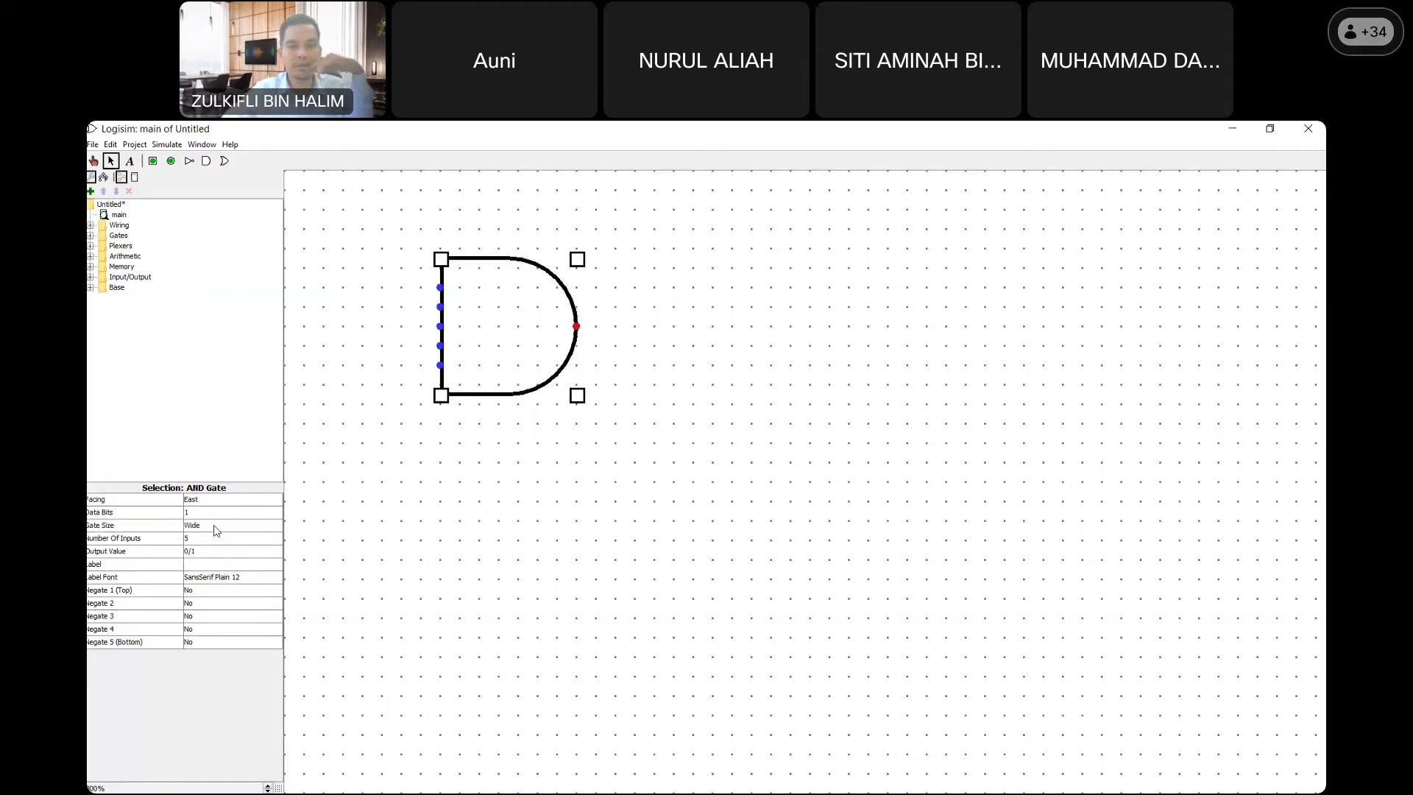
{"action": "left_click", "coordinate": [216, 527]}
{"action": "left_click", "coordinate": [216, 540]}
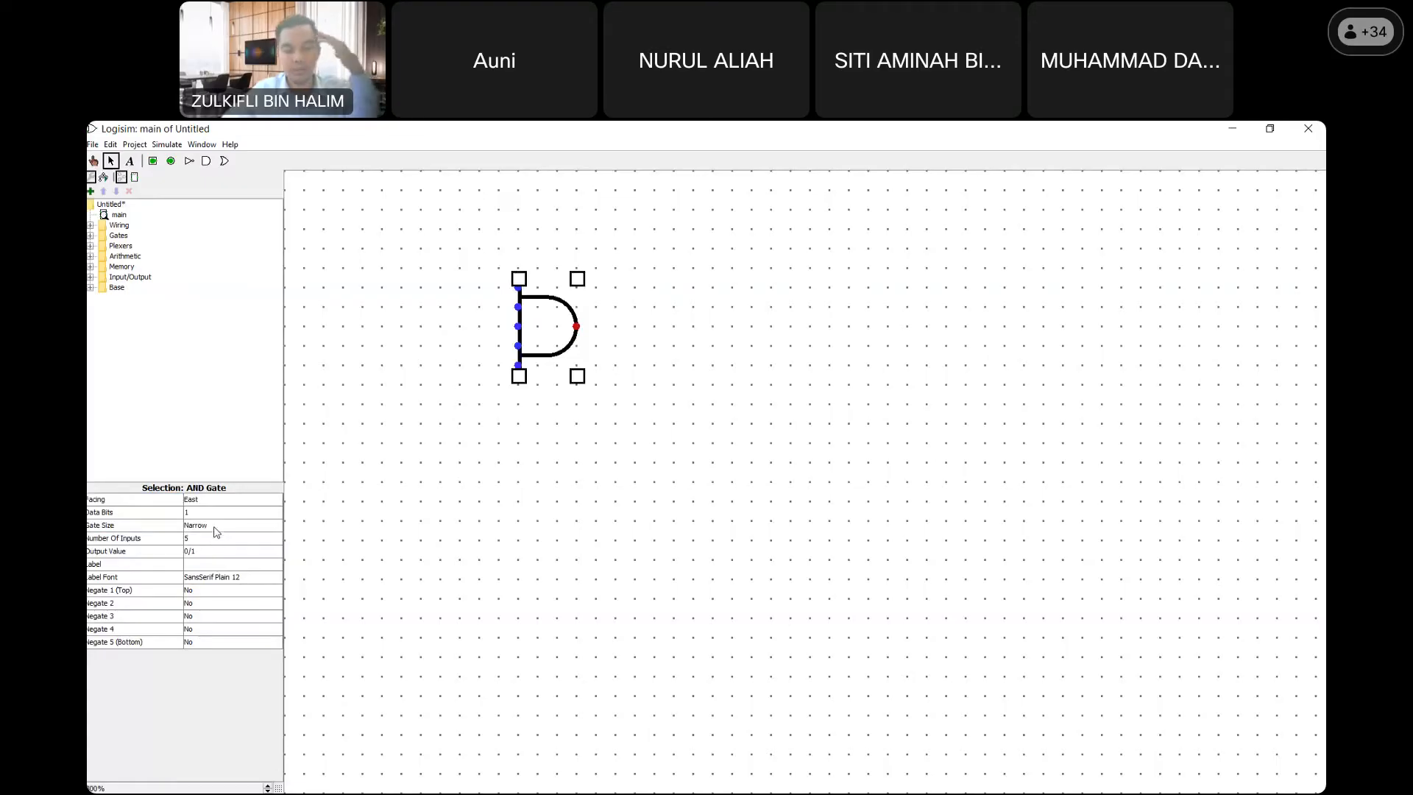
{"action": "left_click", "coordinate": [214, 527]}
{"action": "left_click", "coordinate": [213, 550]}
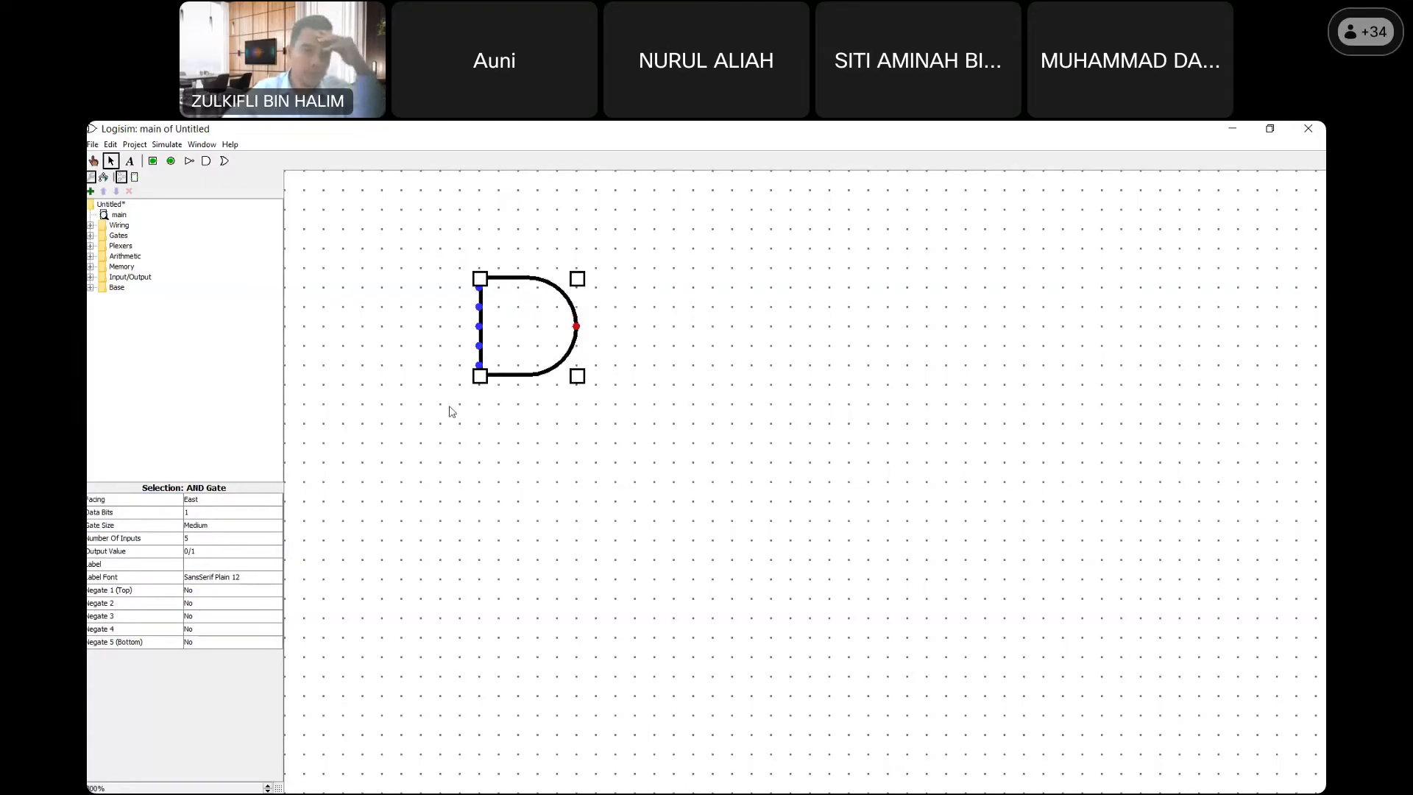
- Shift the AND gate slightly to the right and set its number of inputs to 3
{"action": "left_click_drag", "start_coordinate": [489, 358], "coordinate": [529, 346]}
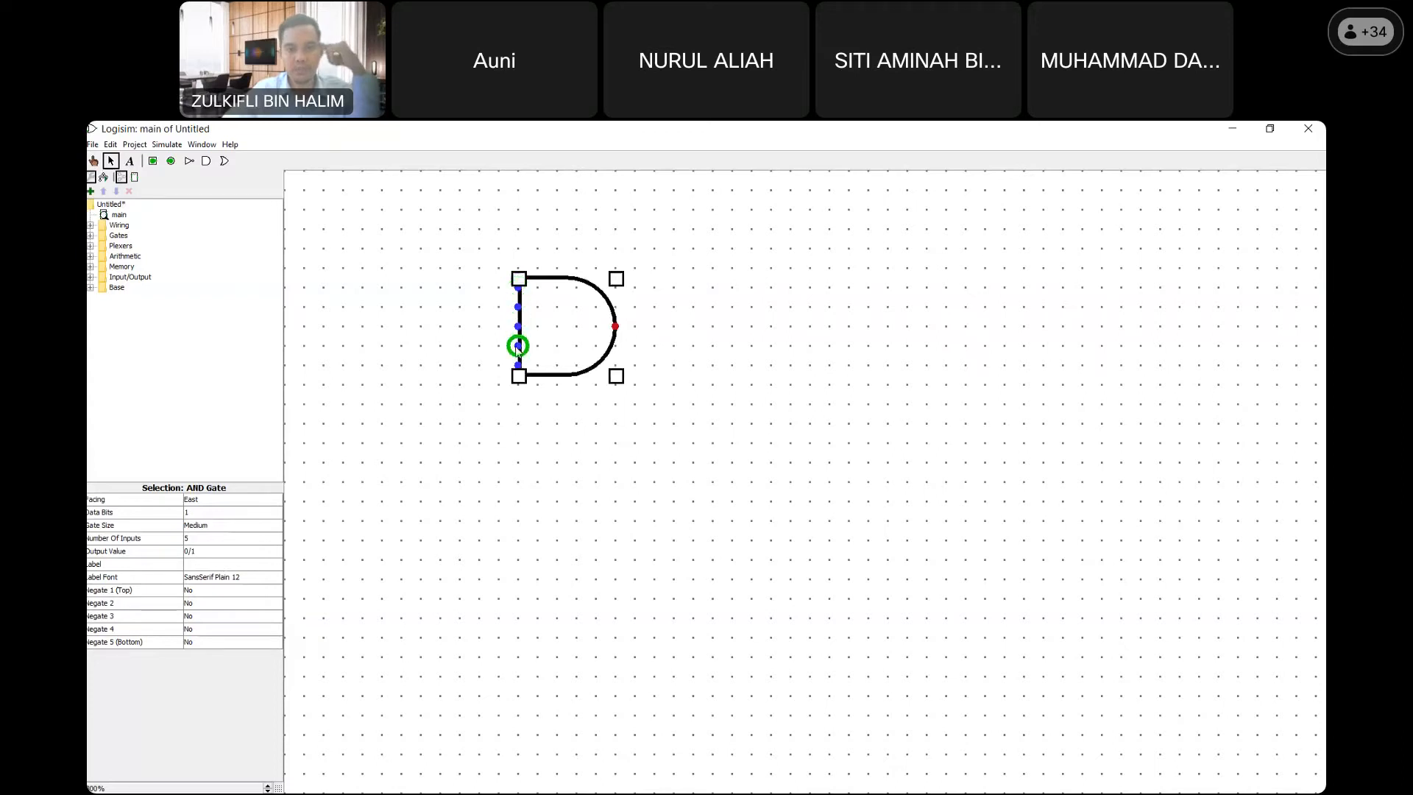
{"action": "left_click", "coordinate": [199, 543]}
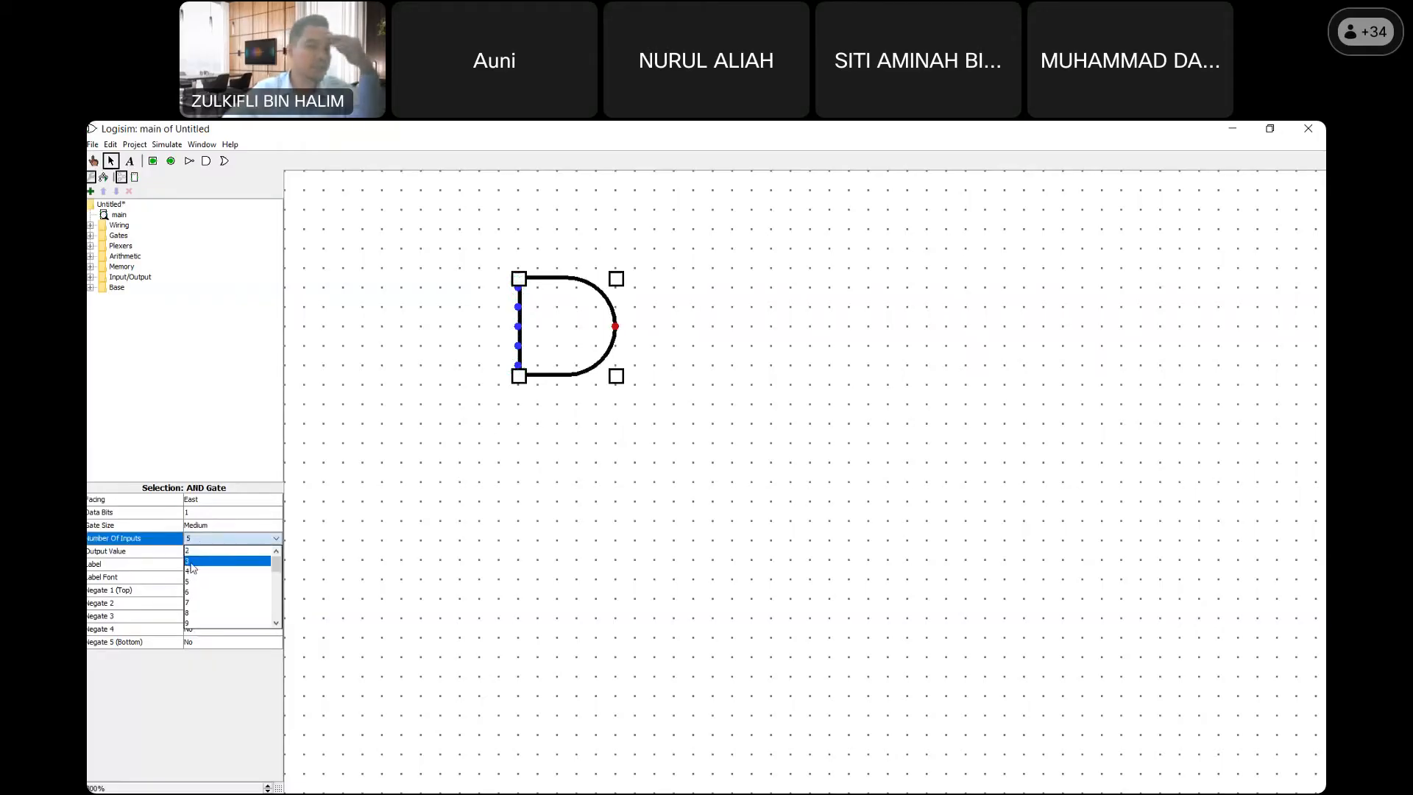
{"action": "left_click", "coordinate": [195, 561]}
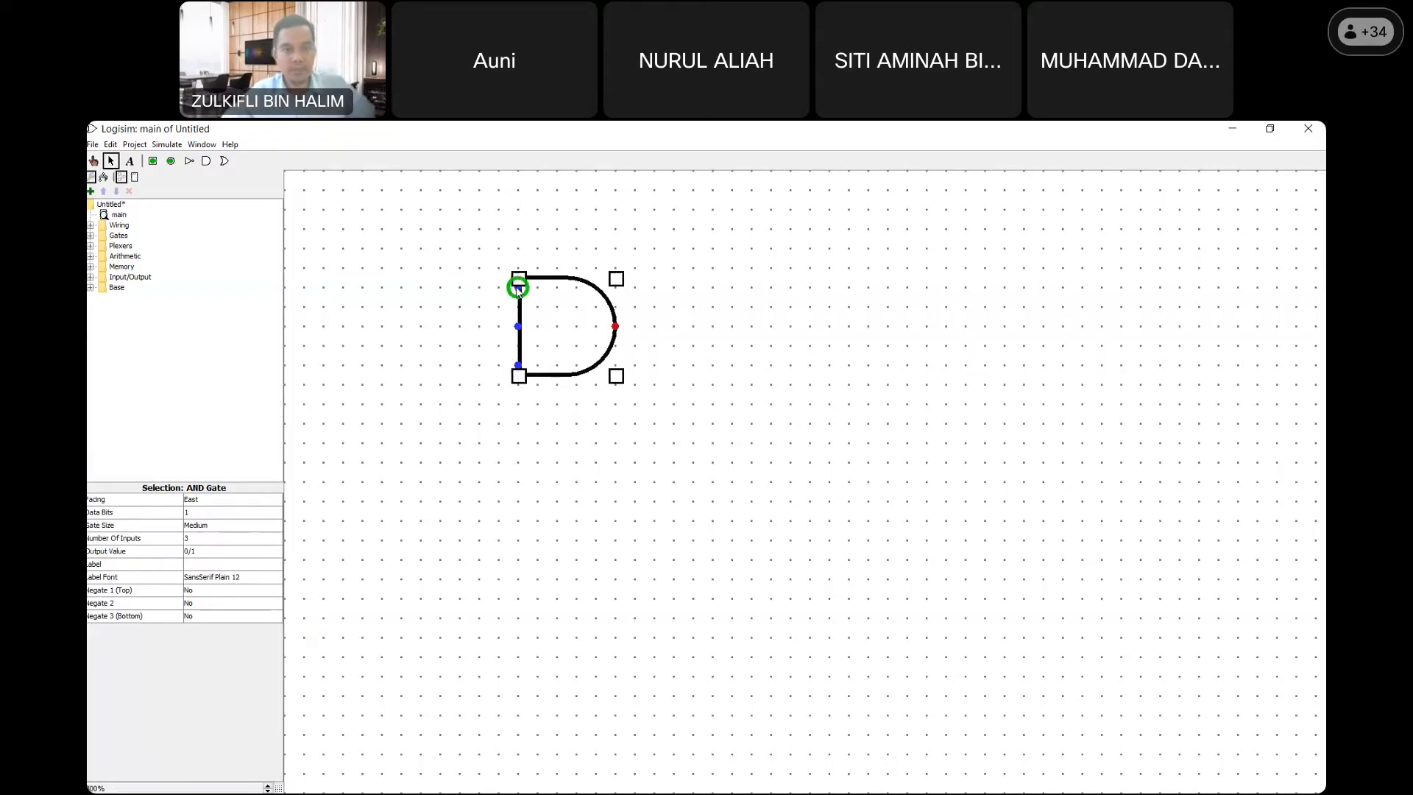
- Draw straight wires outward from the AND gate's three inputs and from its output
{"action": "left_click_drag", "start_coordinate": [518, 289], "coordinate": [424, 291]}
{"action": "left_click_drag", "start_coordinate": [518, 326], "coordinate": [418, 328]}
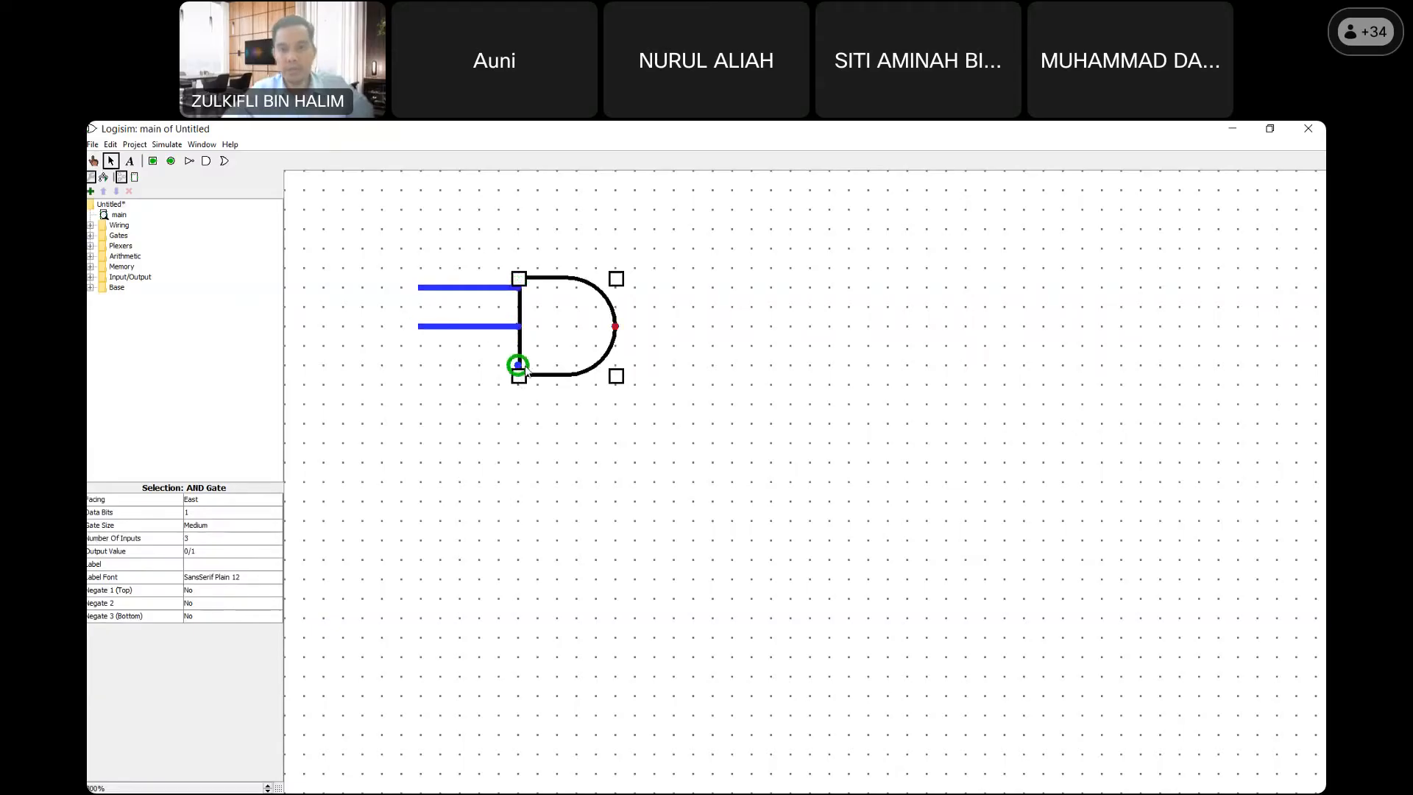
{"action": "left_click_drag", "start_coordinate": [519, 366], "coordinate": [438, 372]}
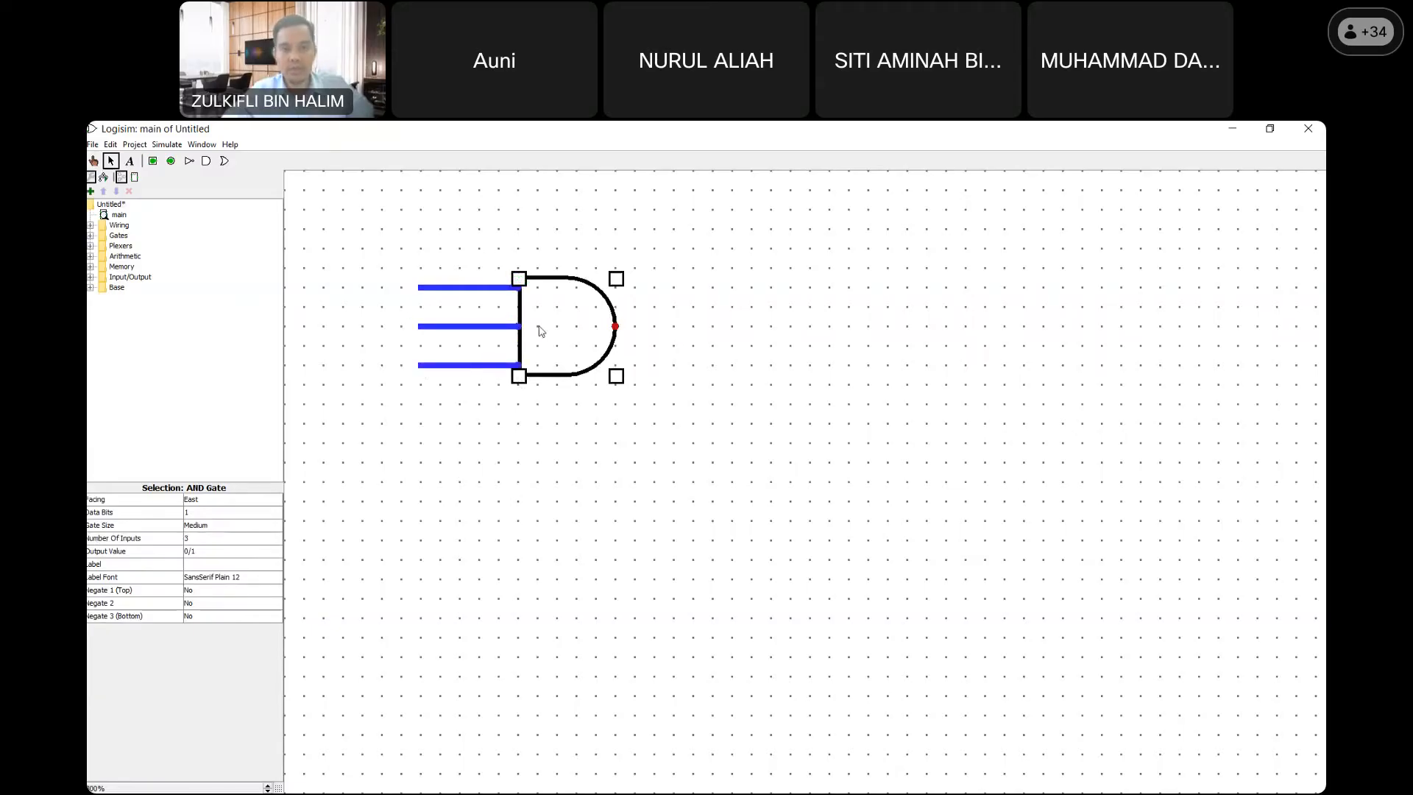
{"action": "left_click_drag", "start_coordinate": [615, 326], "coordinate": [688, 328]}
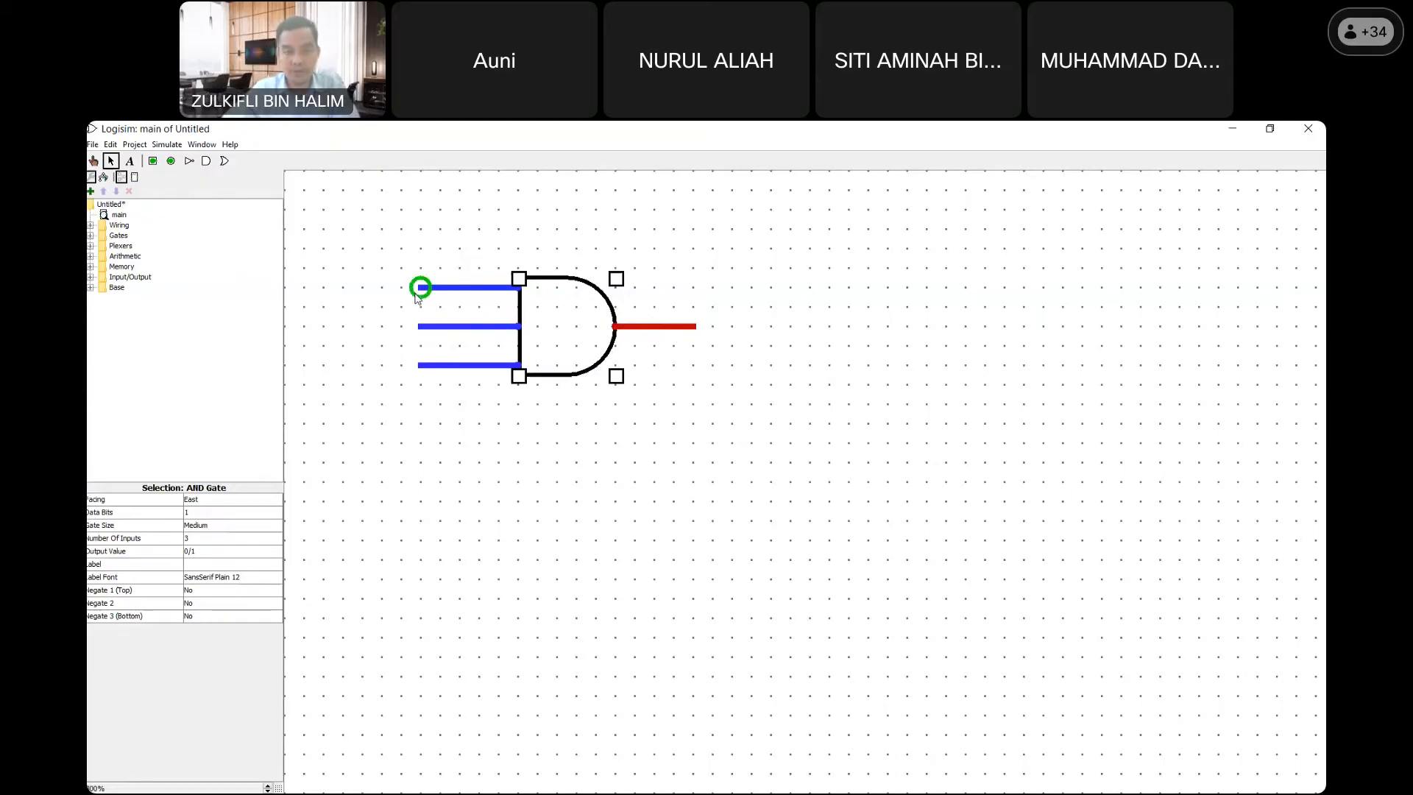
- Attach an input pin to the free end of each of the three input wires and an output pin to the output wire
{"action": "left_click", "coordinate": [153, 161]}
{"action": "left_click", "coordinate": [416, 294]}
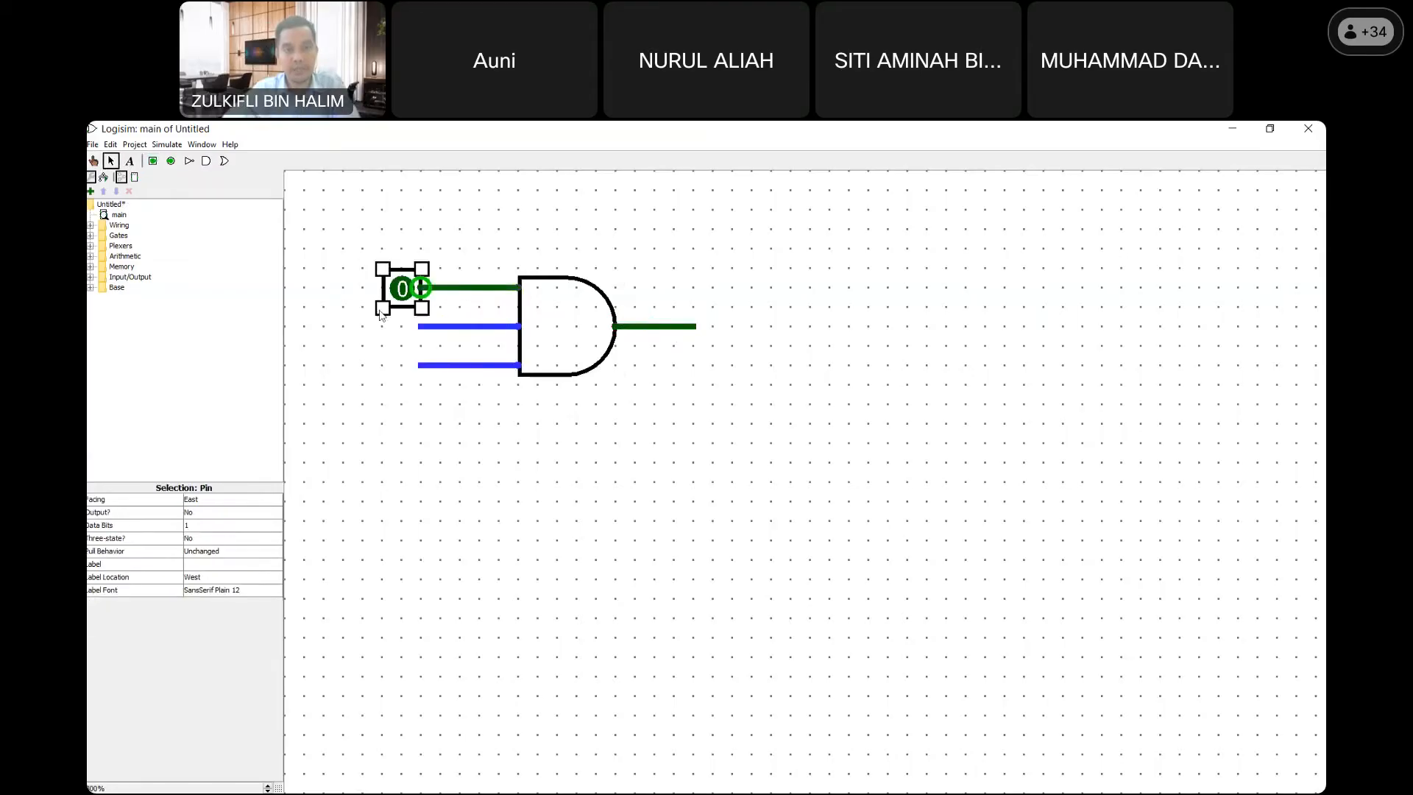
{"action": "left_click", "coordinate": [155, 163]}
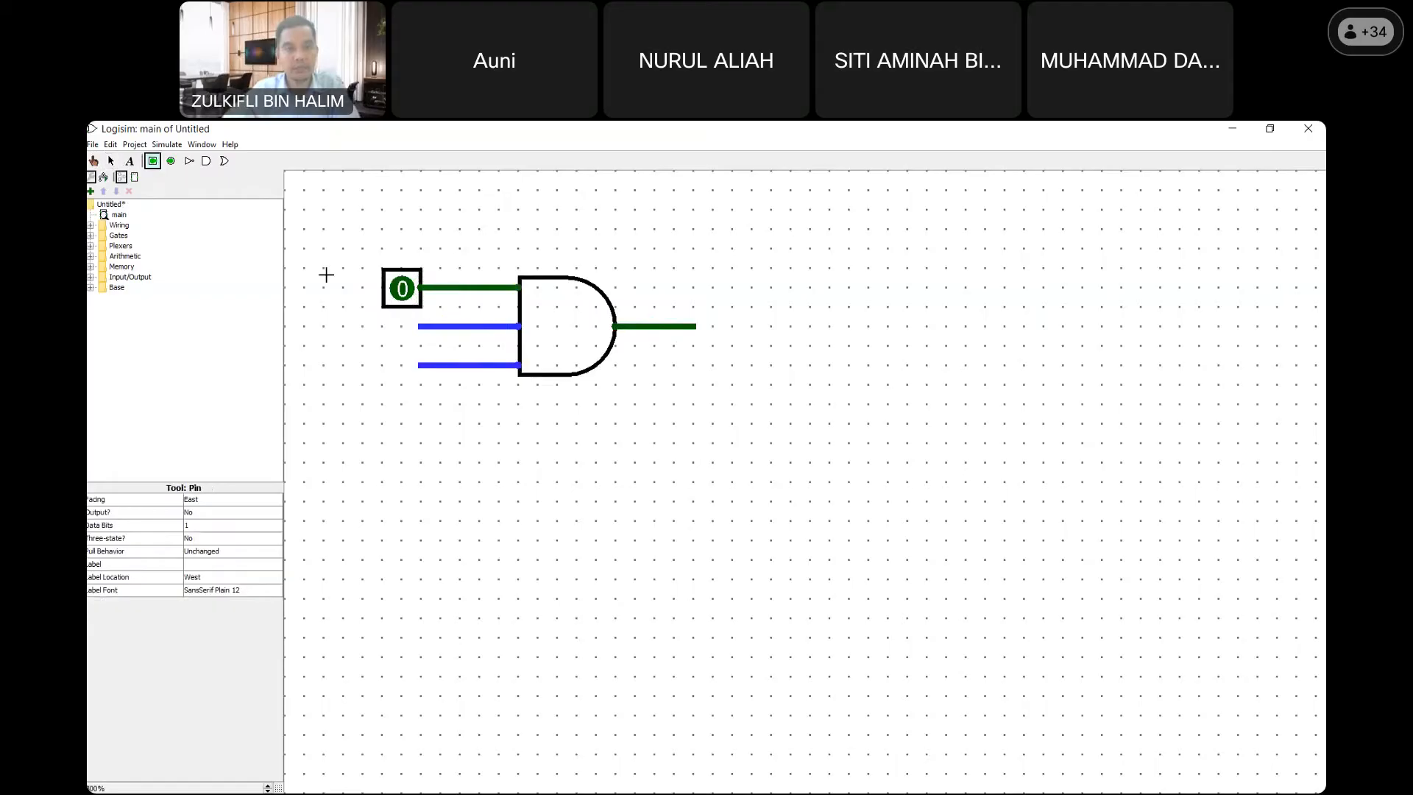
{"action": "left_click", "coordinate": [416, 328]}
{"action": "left_click", "coordinate": [153, 162]}
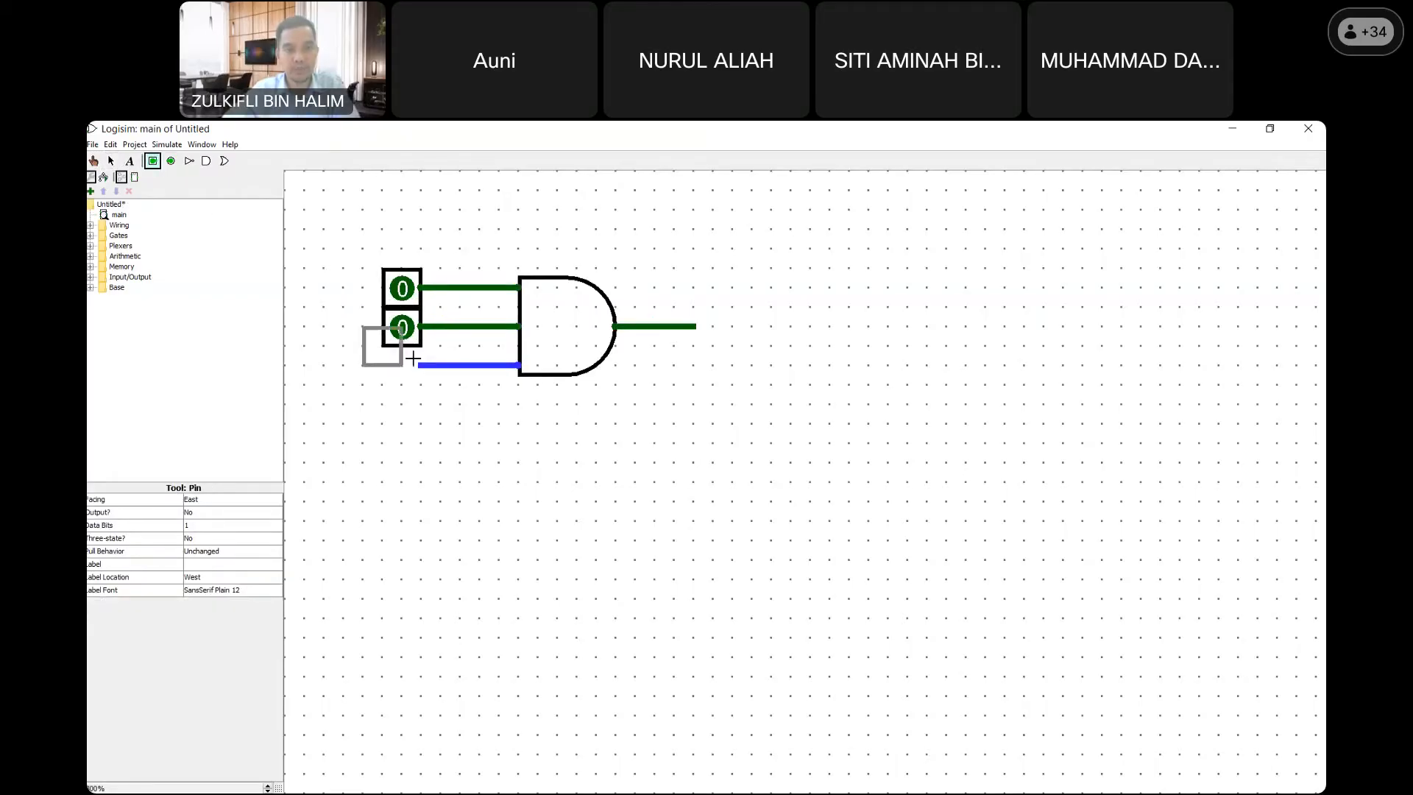
{"action": "left_click", "coordinate": [417, 366]}
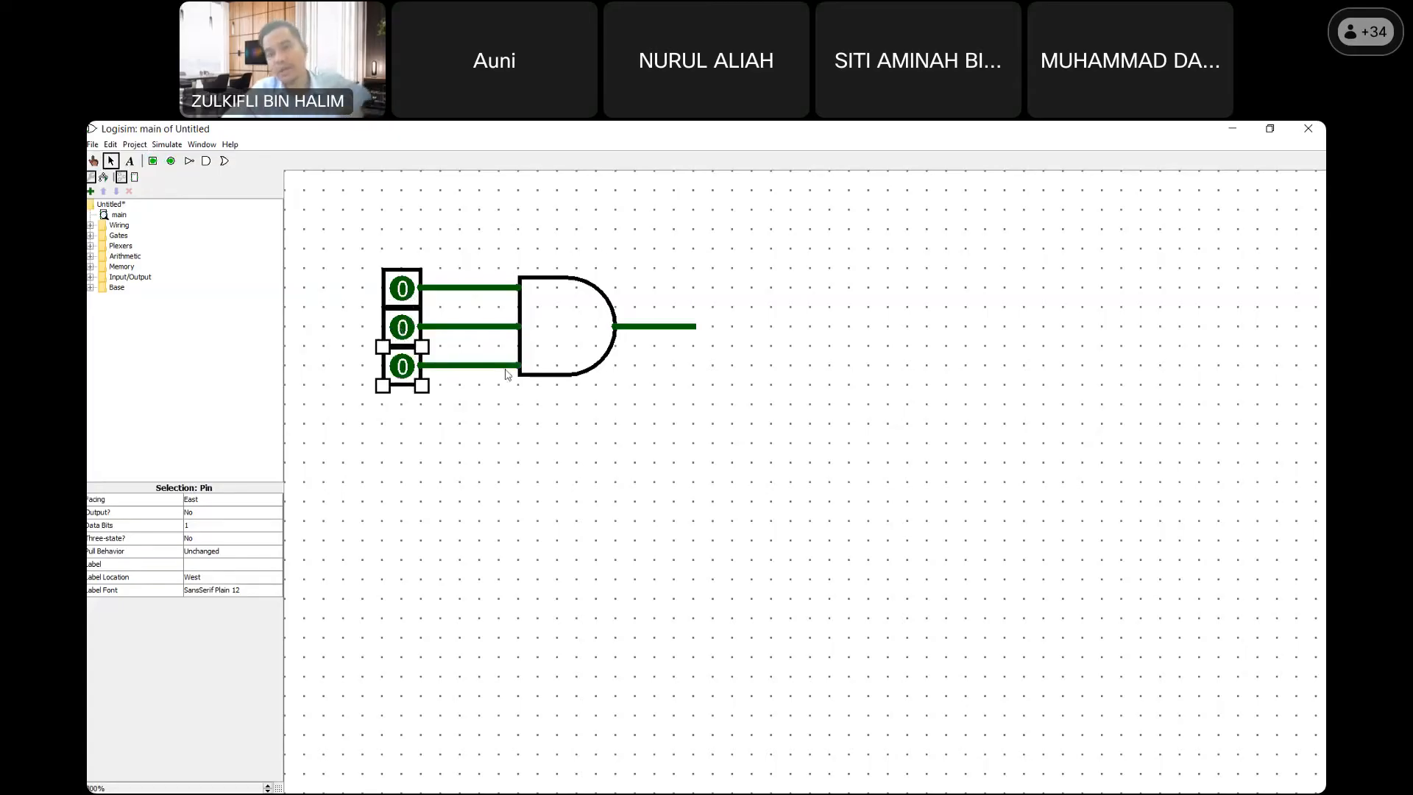
{"action": "left_click", "coordinate": [171, 162]}
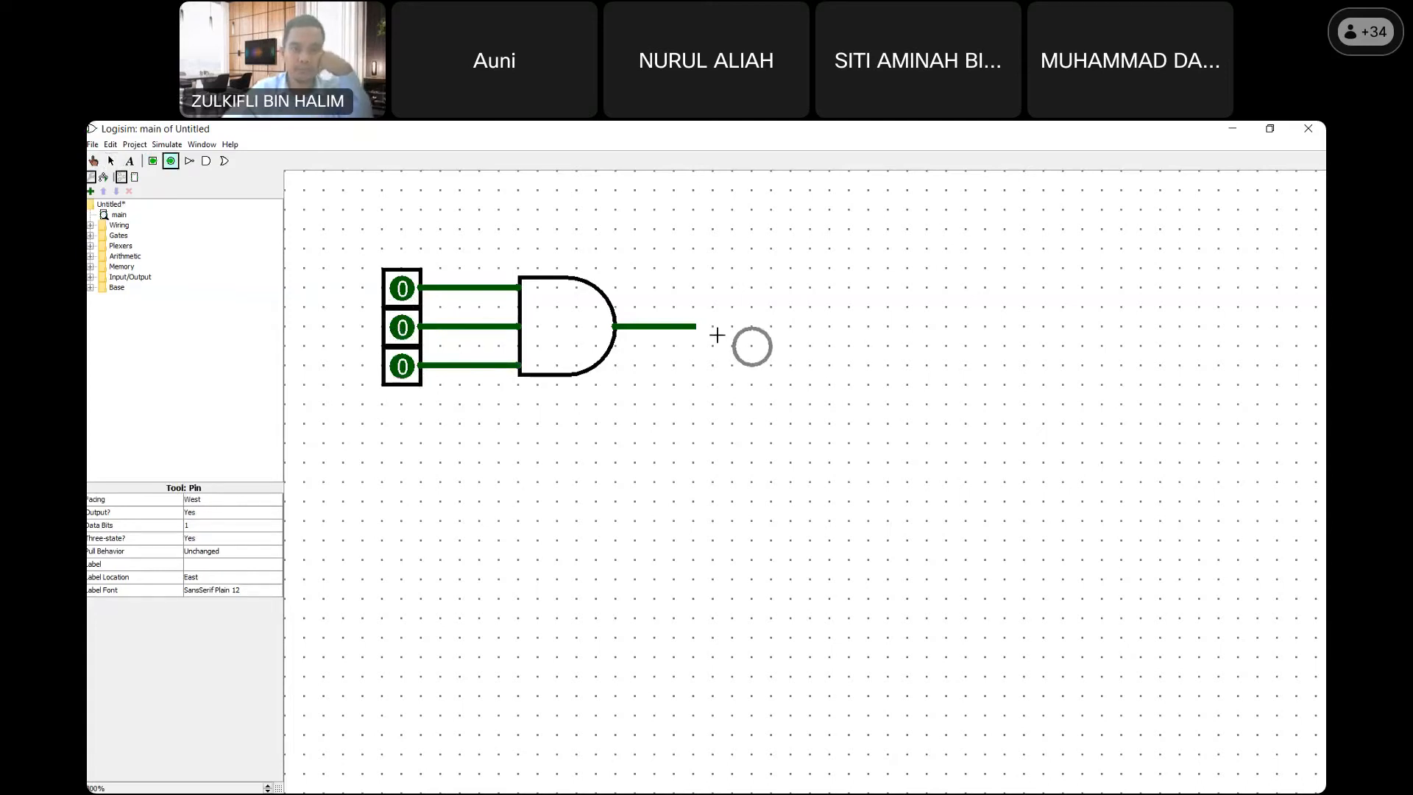
{"action": "left_click", "coordinate": [692, 338]}
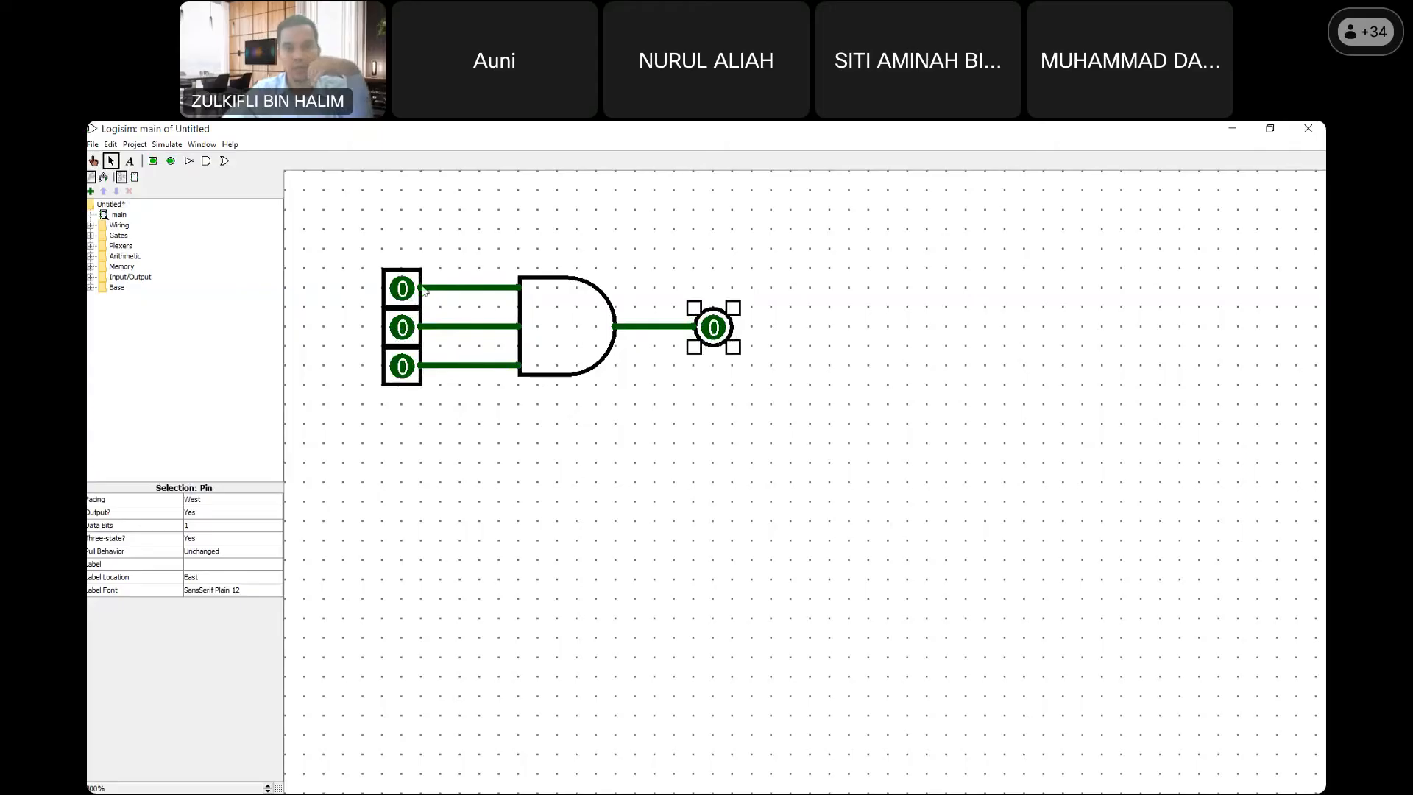
- Simulate the AND gate by switching its first, third and second input pins to 1, in that order
{"action": "left_click", "coordinate": [93, 161]}
{"action": "left_click", "coordinate": [399, 293]}
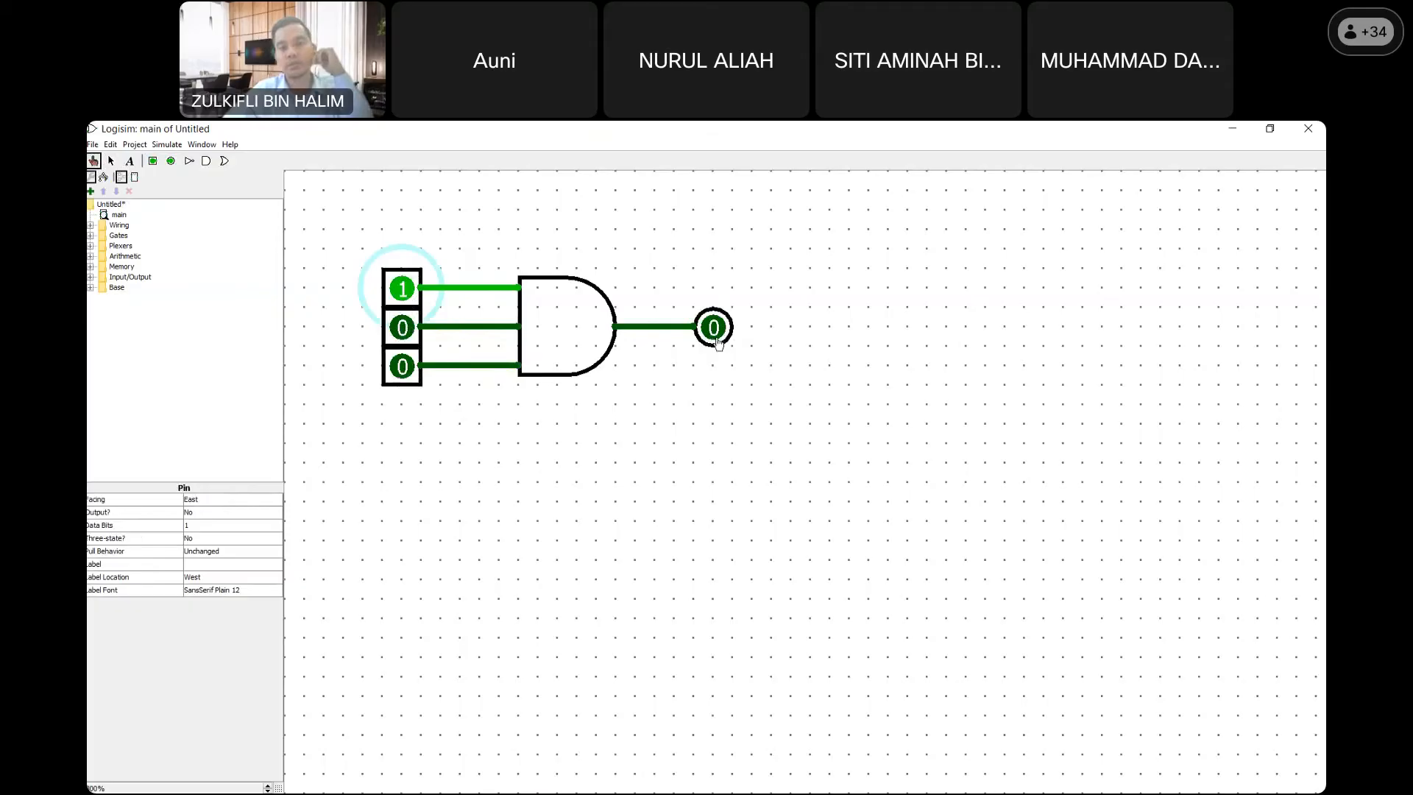
{"action": "left_click", "coordinate": [401, 366]}
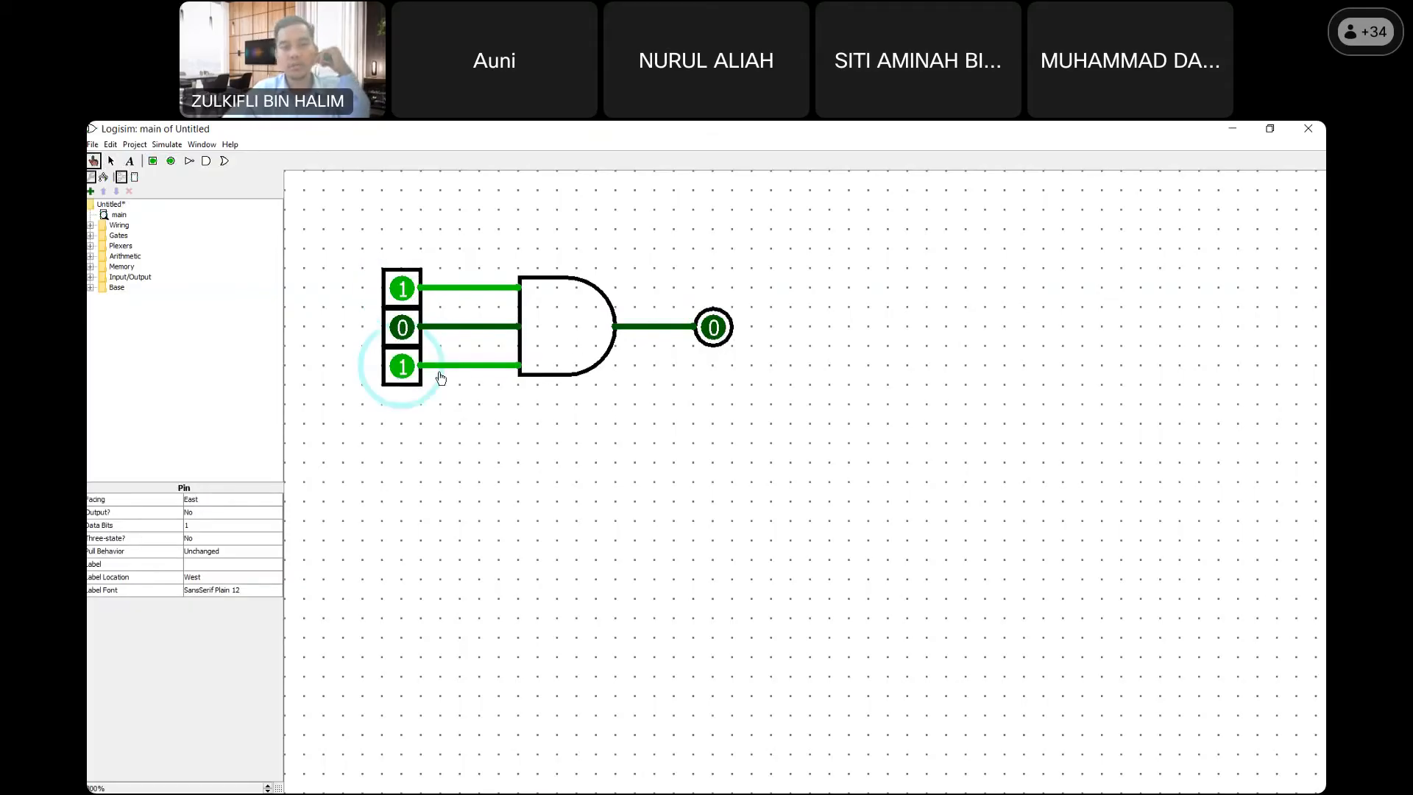
{"action": "left_click", "coordinate": [401, 329]}
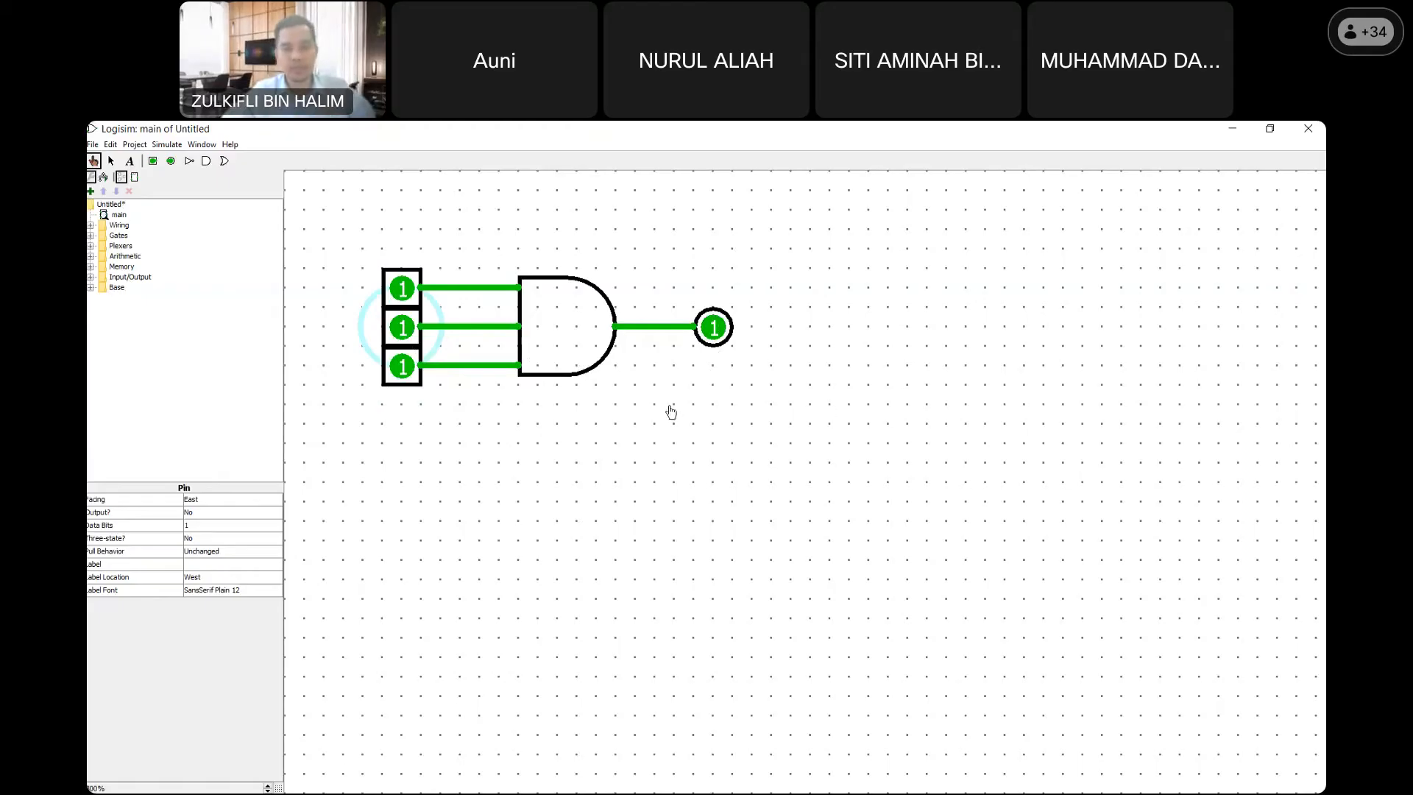
- Delete the whole AND gate circuit from the canvas
{"action": "key", "text": "ctrl+a"}
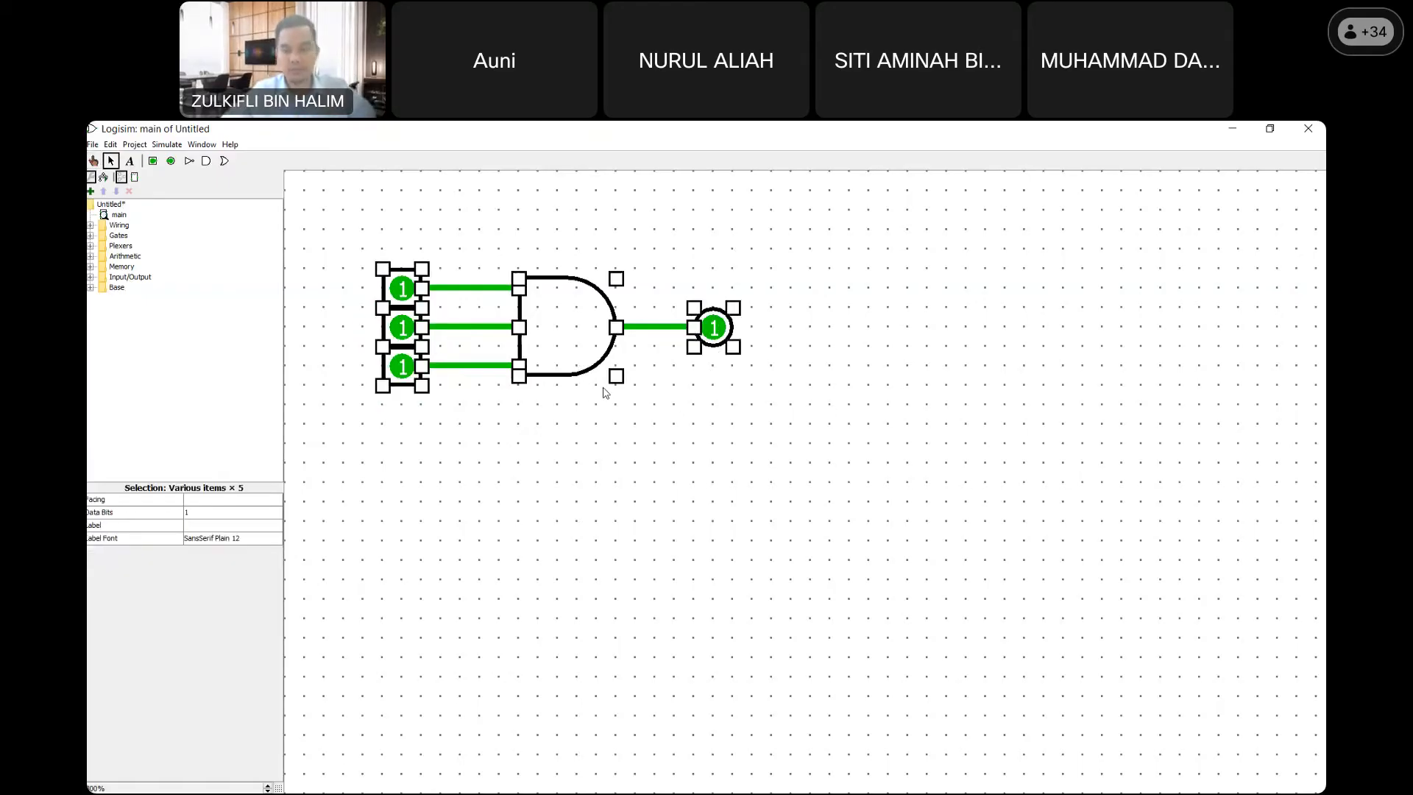
{"action": "key", "text": "Delete"}
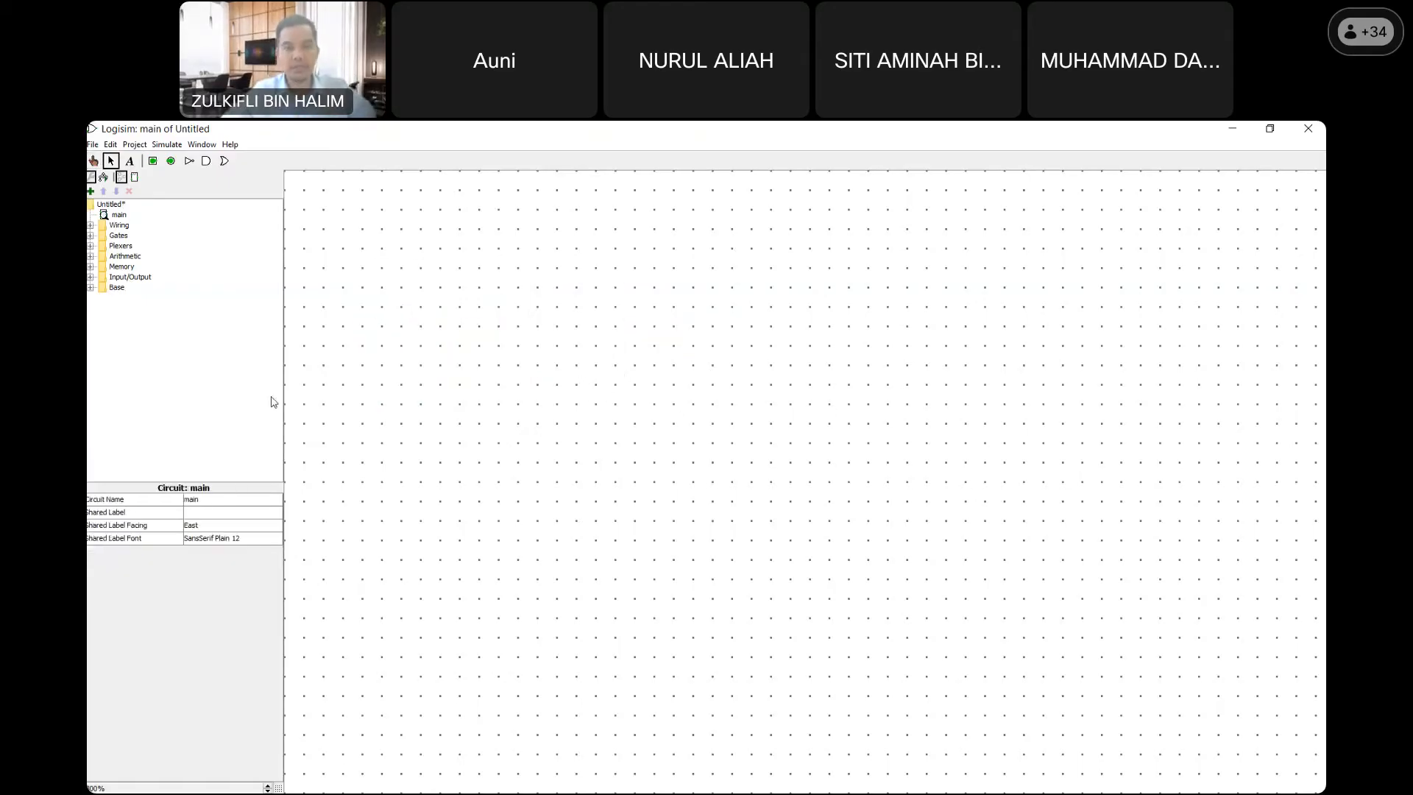
- Place an AND gate in the upper part of the empty canvas
{"action": "left_click", "coordinate": [90, 235]}
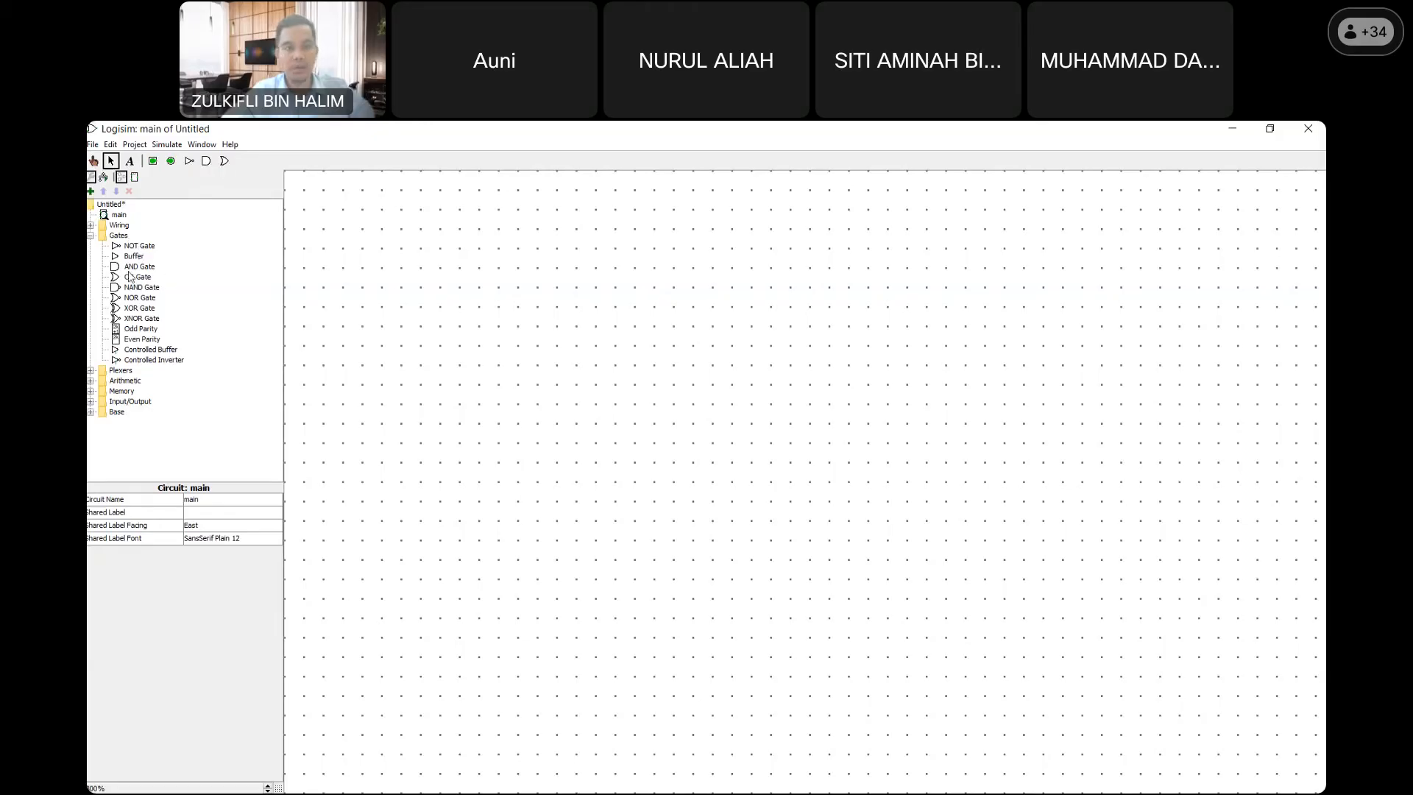
{"action": "left_click", "coordinate": [90, 235]}
{"action": "left_click", "coordinate": [91, 237]}
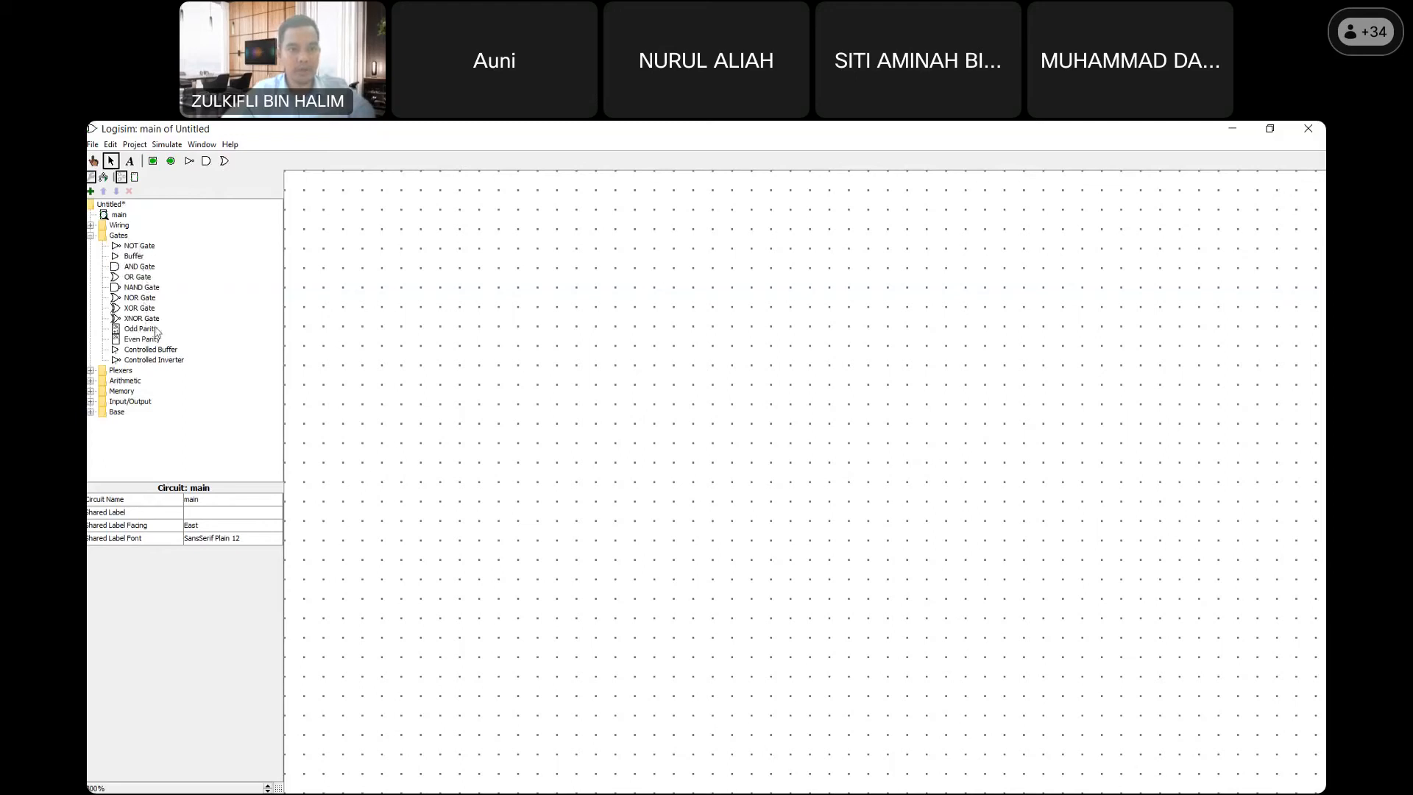
{"action": "left_click", "coordinate": [138, 268]}
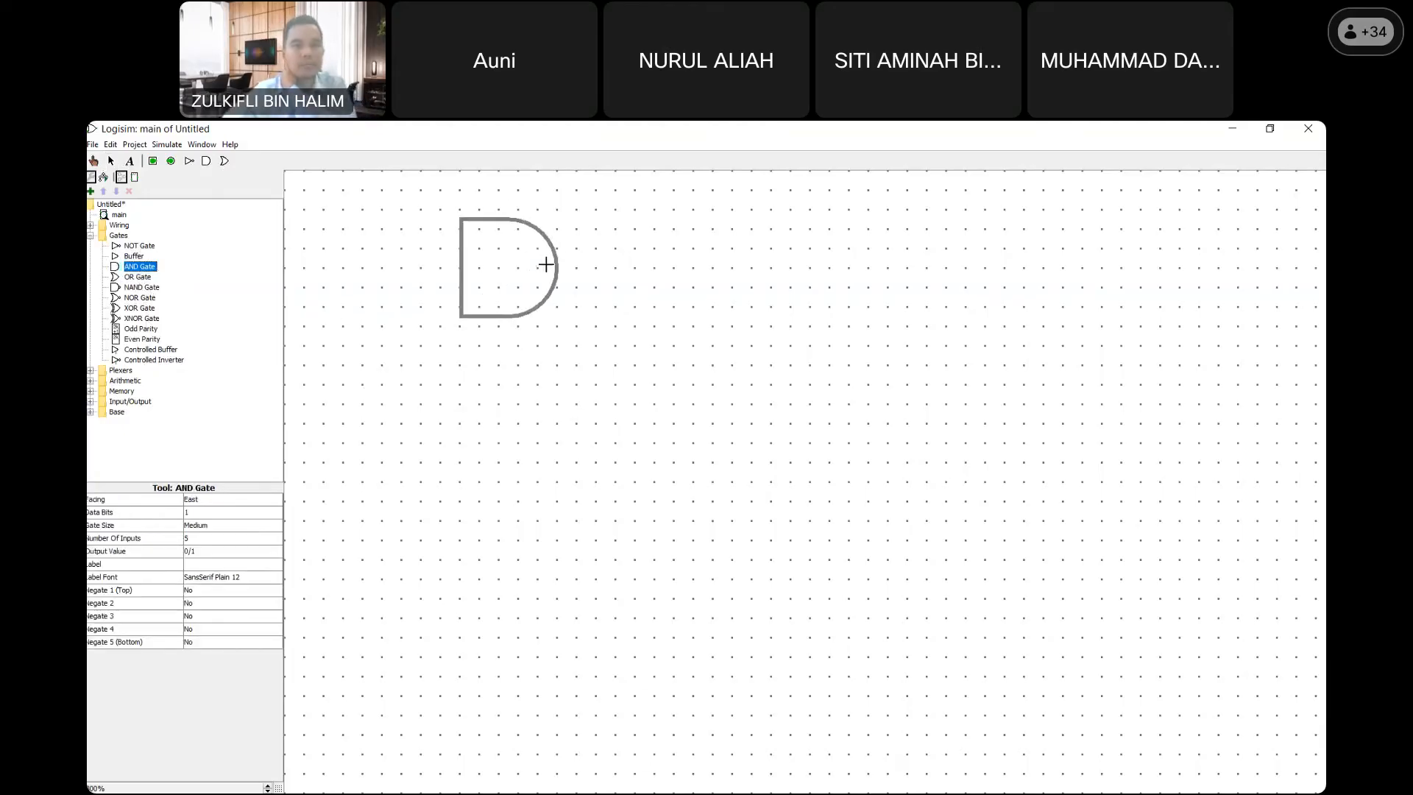
{"action": "left_click", "coordinate": [557, 248]}
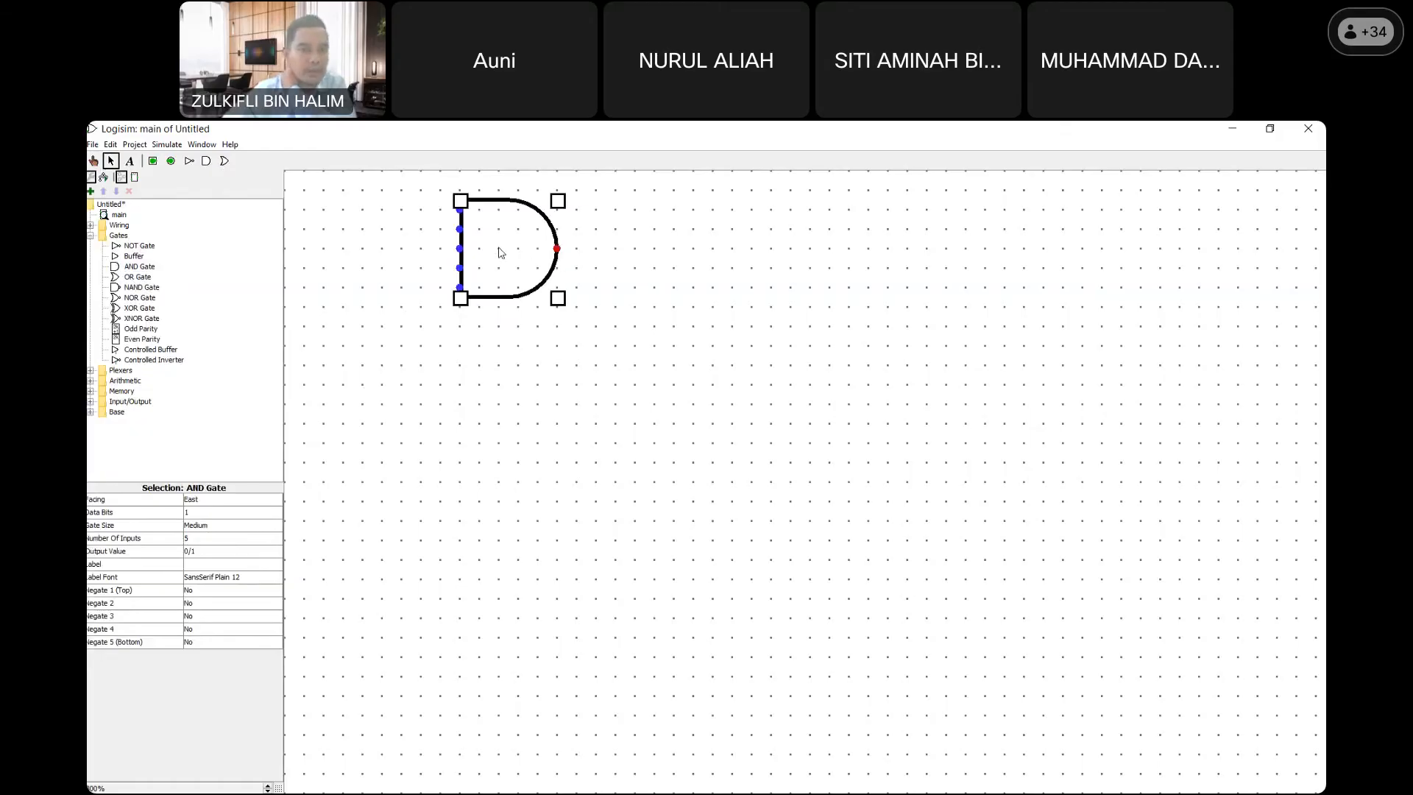
- Set the AND gate's size to Narrow and its number of inputs to 2
{"action": "left_click", "coordinate": [212, 528]}
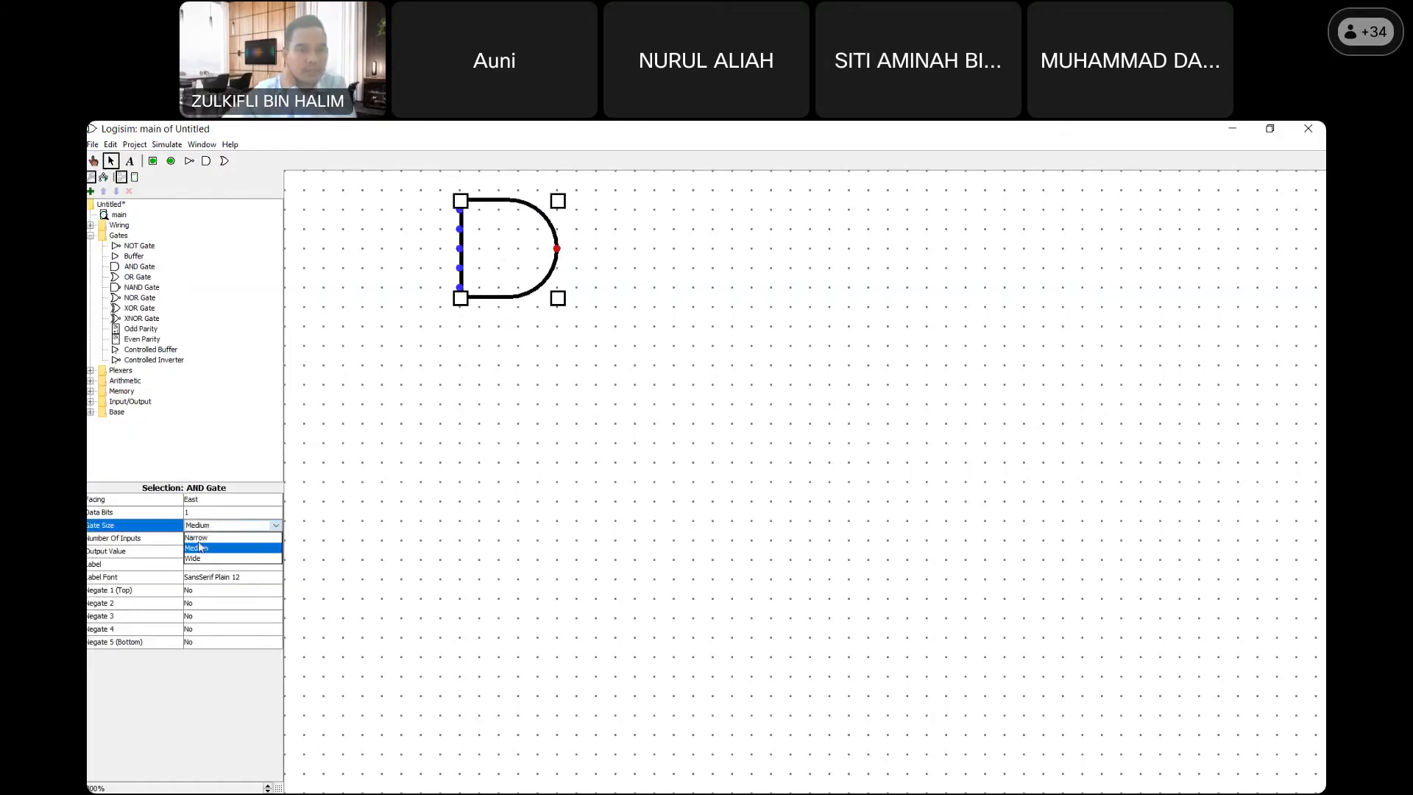
{"action": "left_click", "coordinate": [197, 542]}
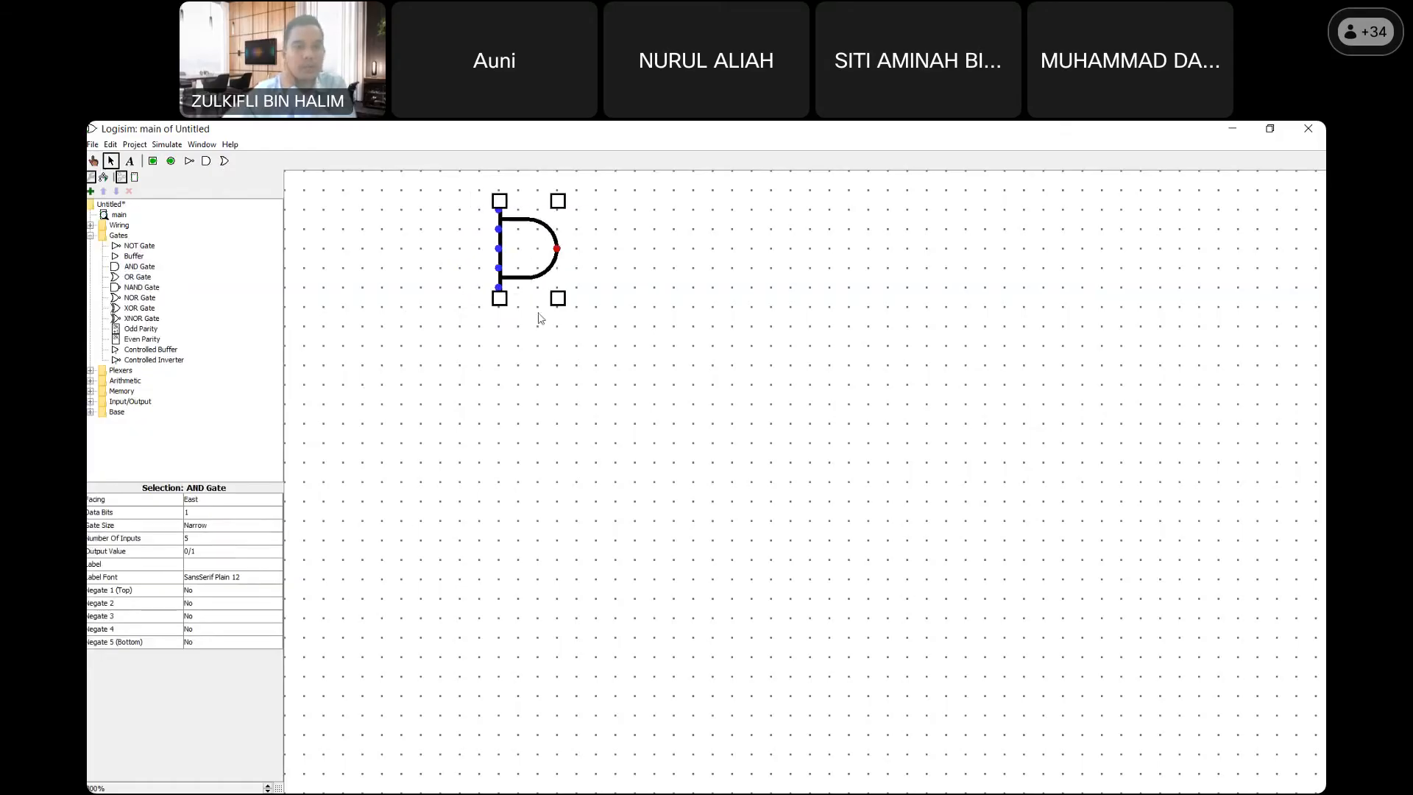
{"action": "left_click", "coordinate": [204, 541]}
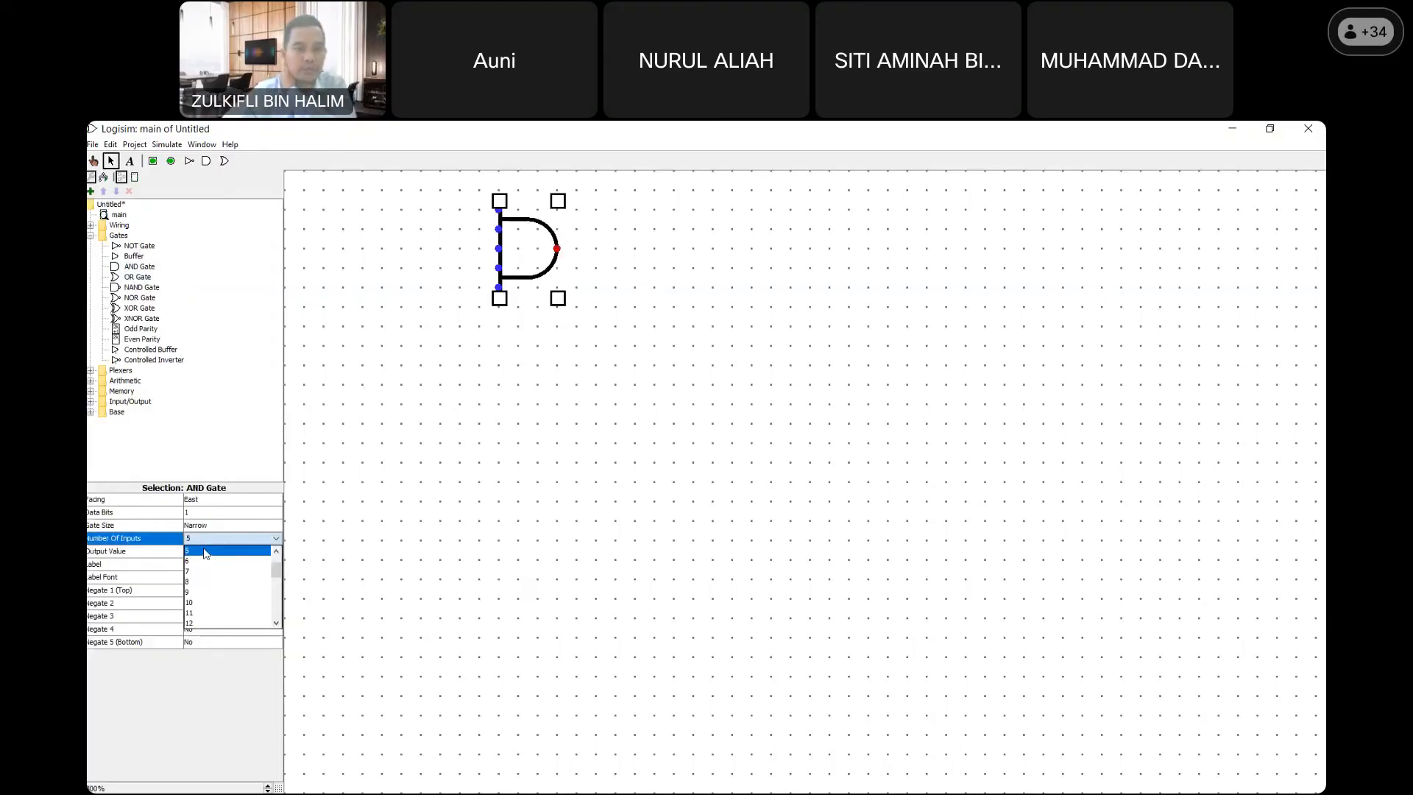
{"action": "left_click", "coordinate": [202, 579]}
{"action": "left_click", "coordinate": [516, 301]}
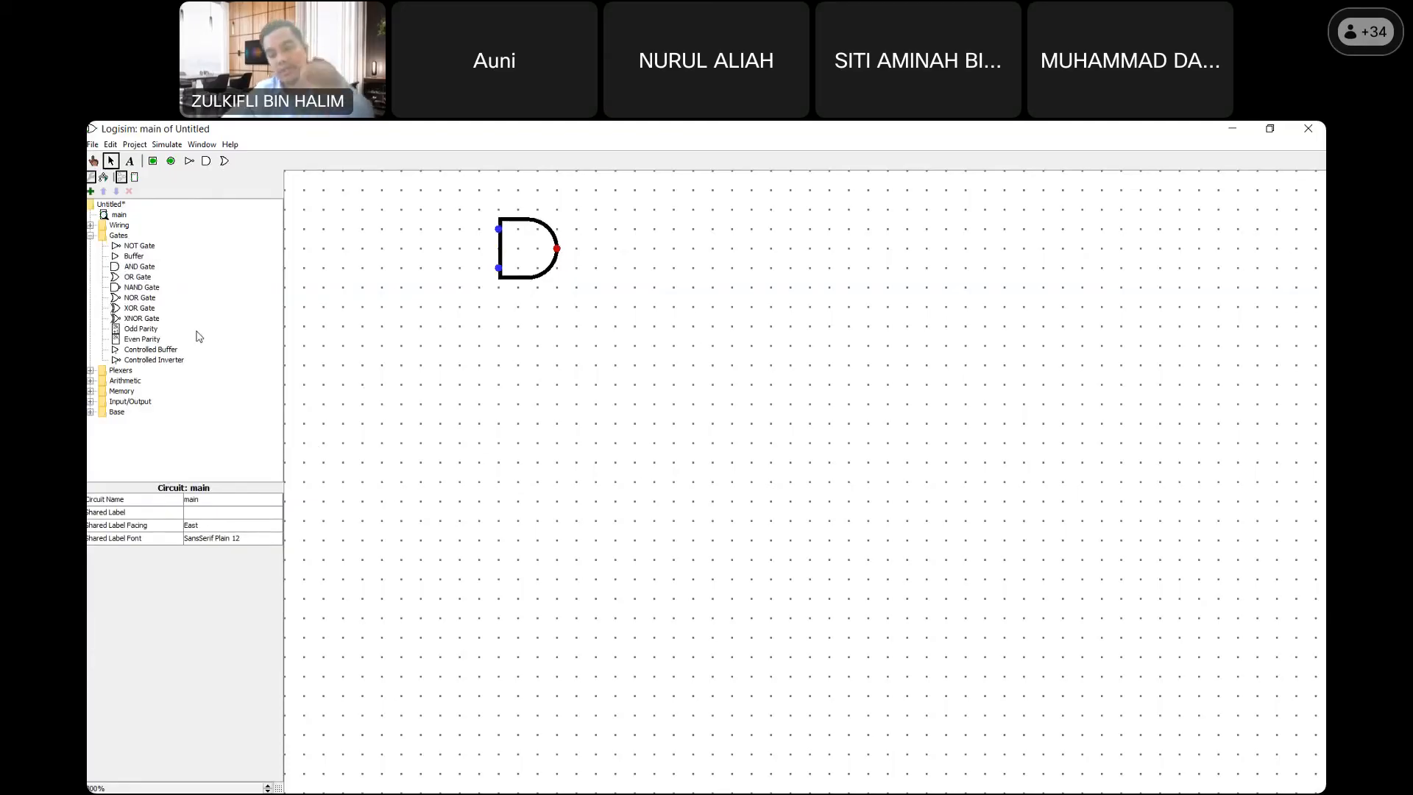
- Add the text labels A, B and C one below another, on the input side of the AND gate
{"action": "left_click", "coordinate": [129, 162]}
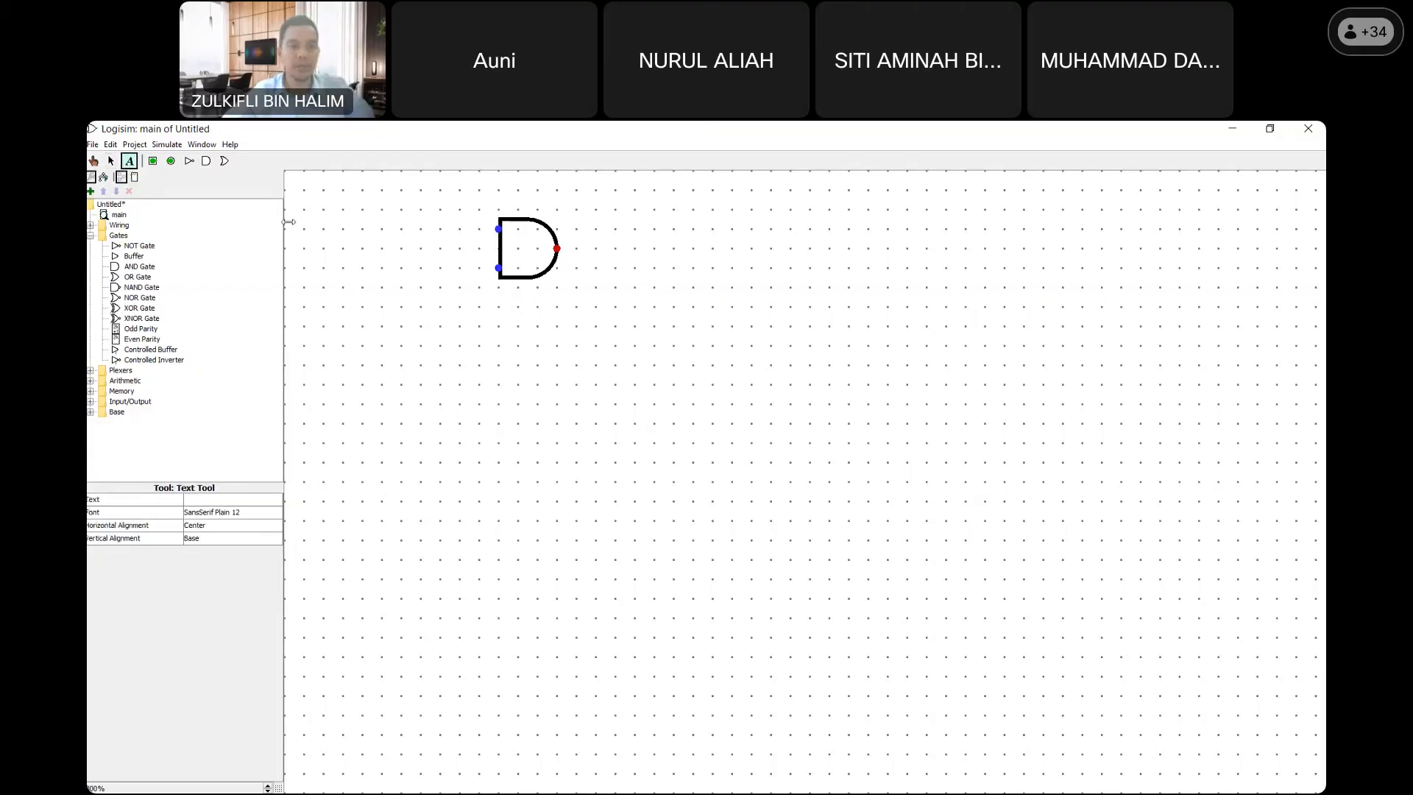
{"action": "left_click", "coordinate": [350, 231]}
{"action": "type", "text": "A"}
{"action": "left_click", "coordinate": [351, 298]}
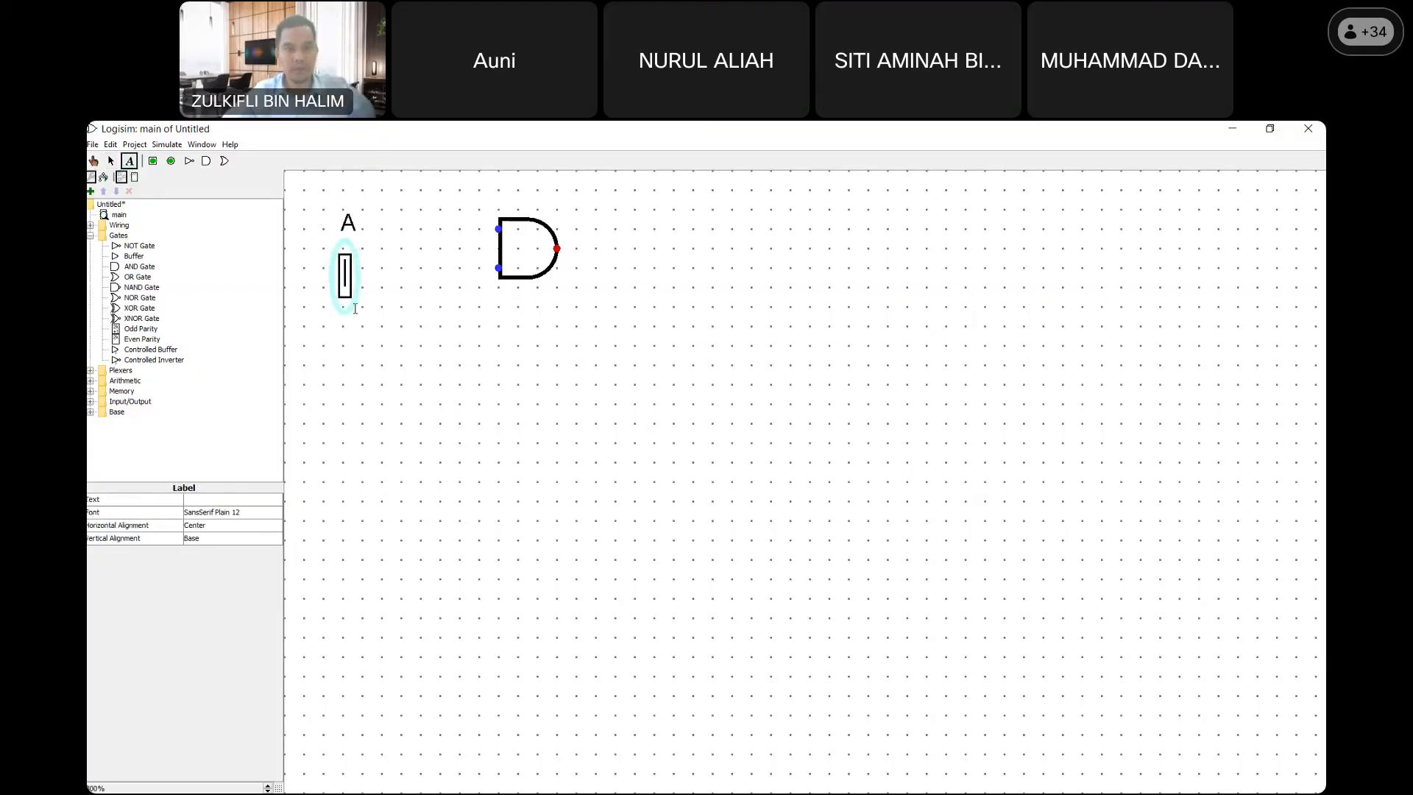
{"action": "type", "text": "B"}
{"action": "left_click", "coordinate": [342, 331]}
{"action": "type", "text": "C"}
{"action": "left_click", "coordinate": [395, 364]}
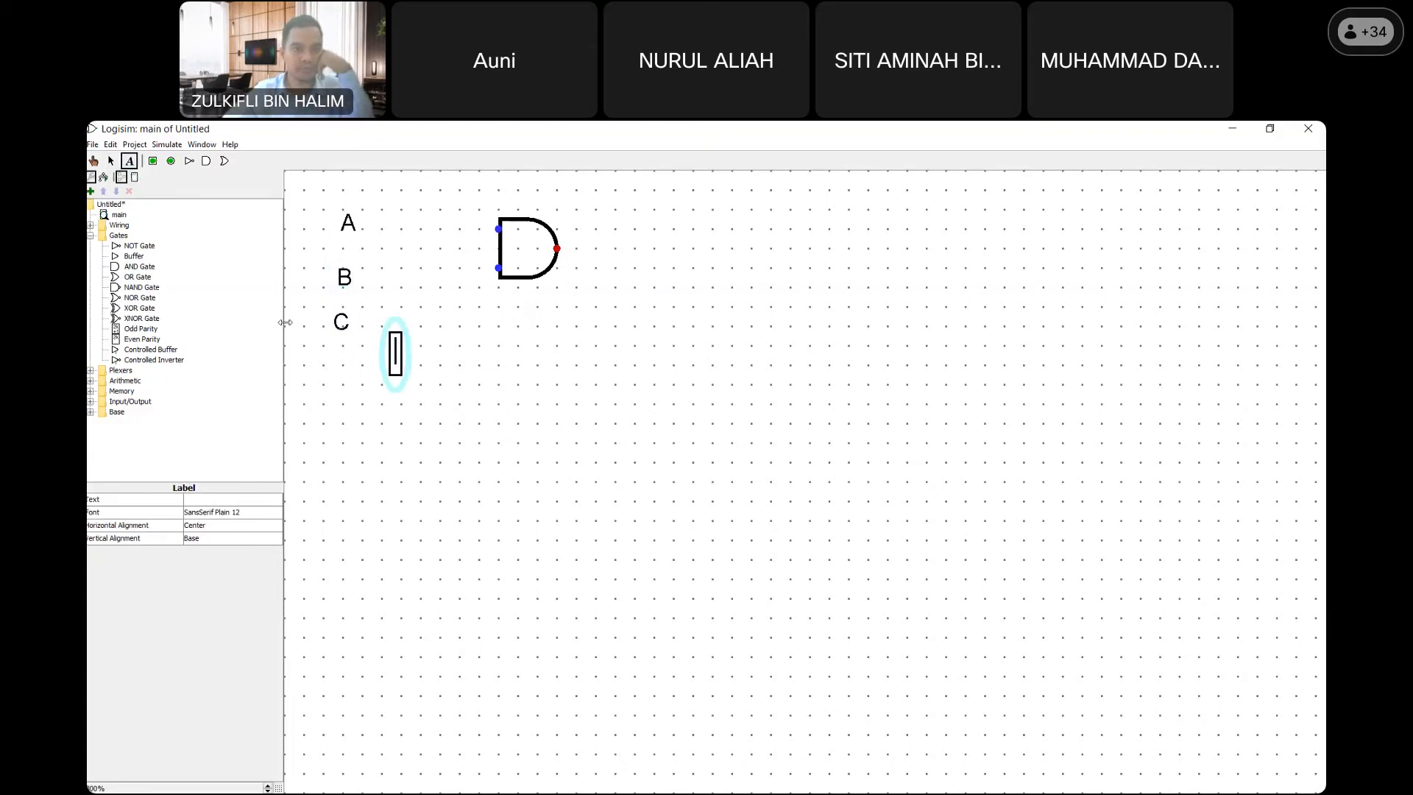
- Place an input pin level with the AND gate's upper input and move label A right beside it
{"action": "left_click", "coordinate": [153, 162]}
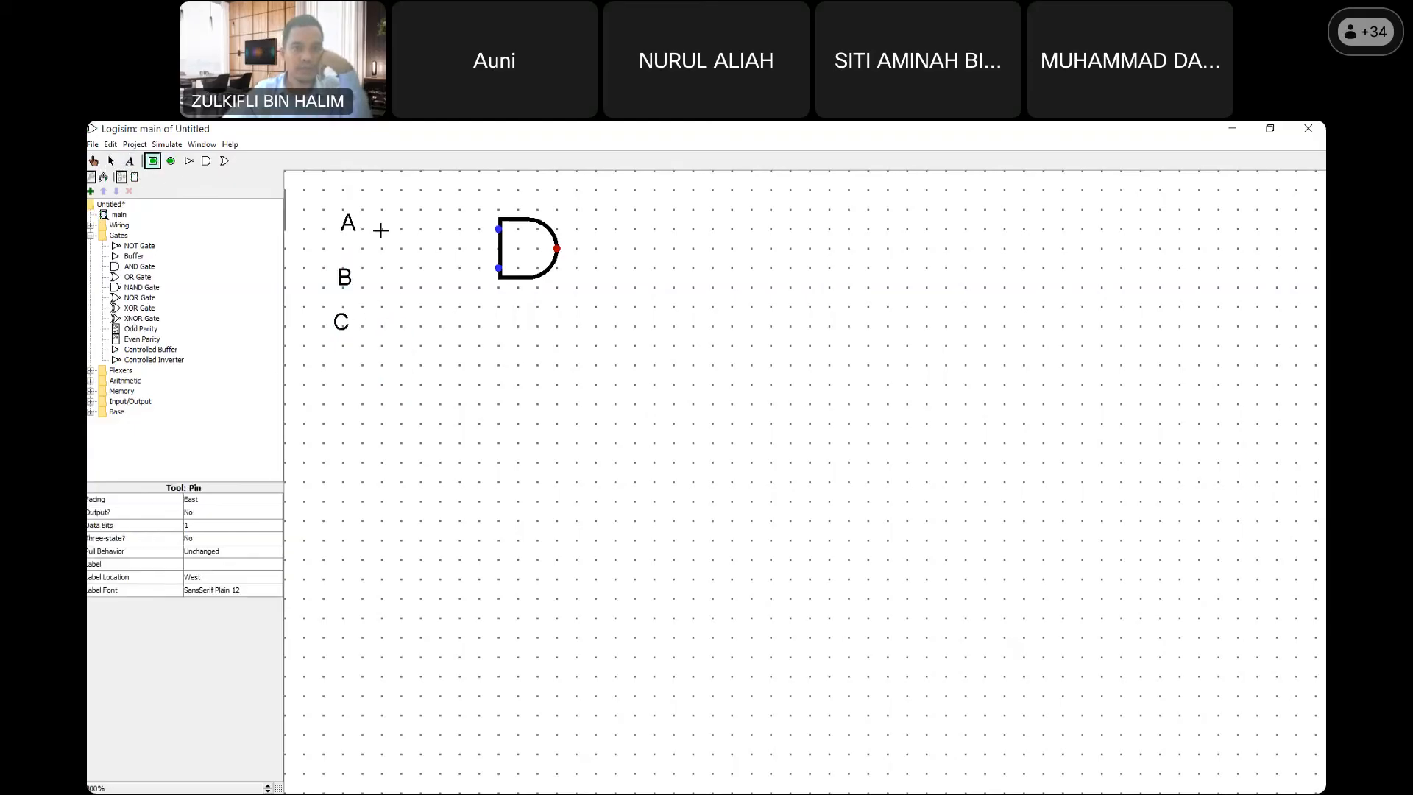
{"action": "left_click", "coordinate": [421, 229]}
{"action": "left_click", "coordinate": [347, 222]}
{"action": "left_click_drag", "start_coordinate": [346, 222], "coordinate": [365, 234]}
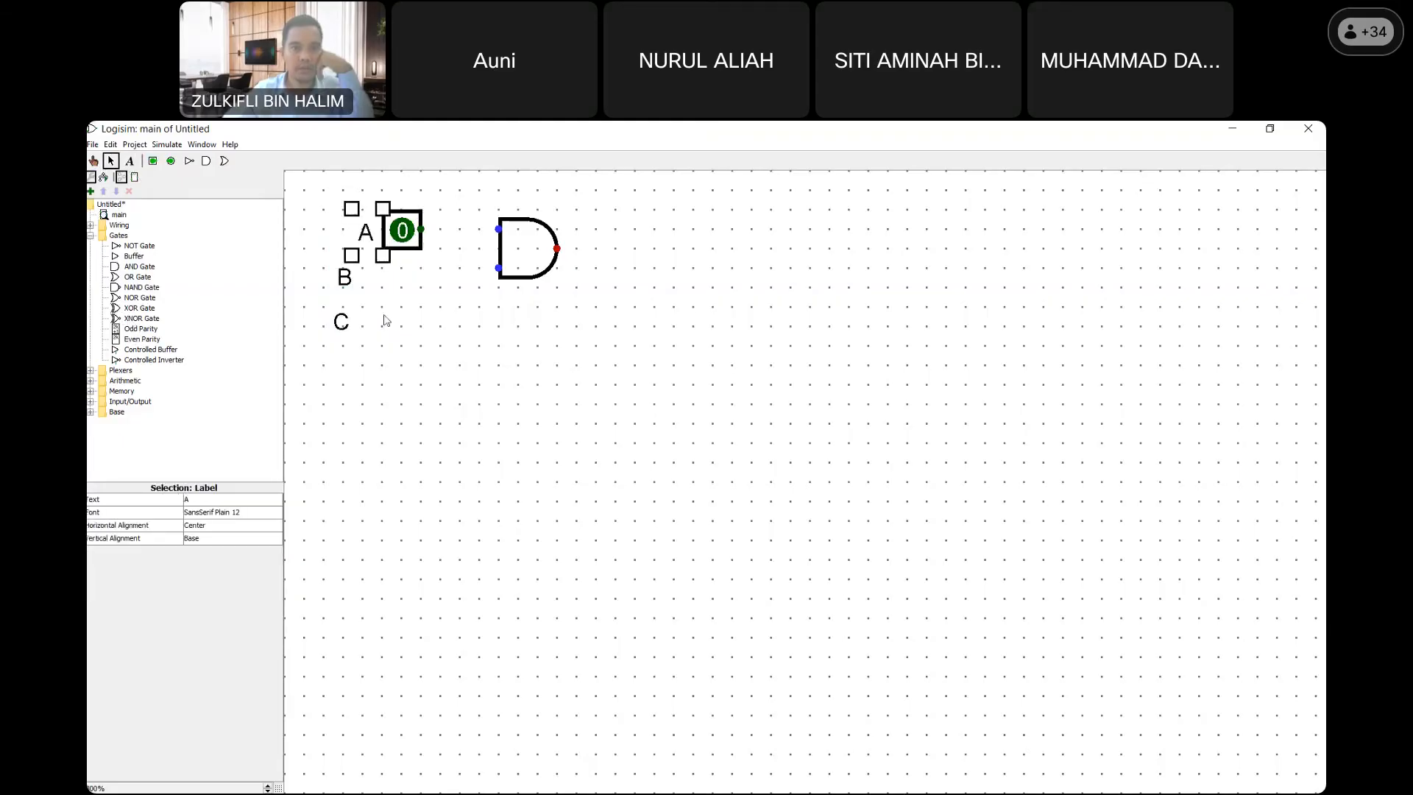
- Place two more input pins below the first one and move labels B and C beside them
{"action": "left_click", "coordinate": [153, 160]}
{"action": "left_click", "coordinate": [415, 309]}
{"action": "left_click_drag", "start_coordinate": [343, 342], "coordinate": [348, 435]}
{"action": "left_click_drag", "start_coordinate": [347, 306], "coordinate": [363, 309]}
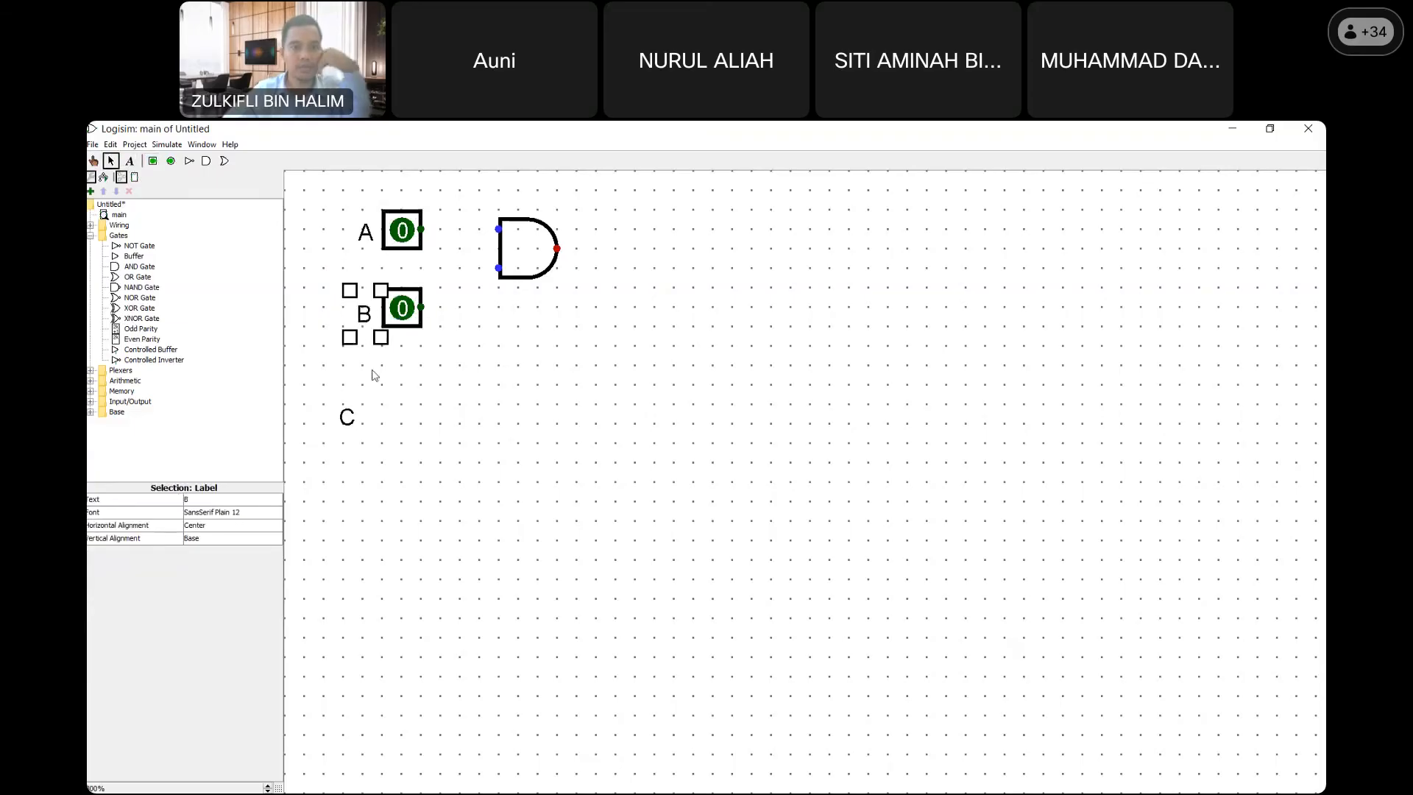
{"action": "left_click", "coordinate": [153, 161]}
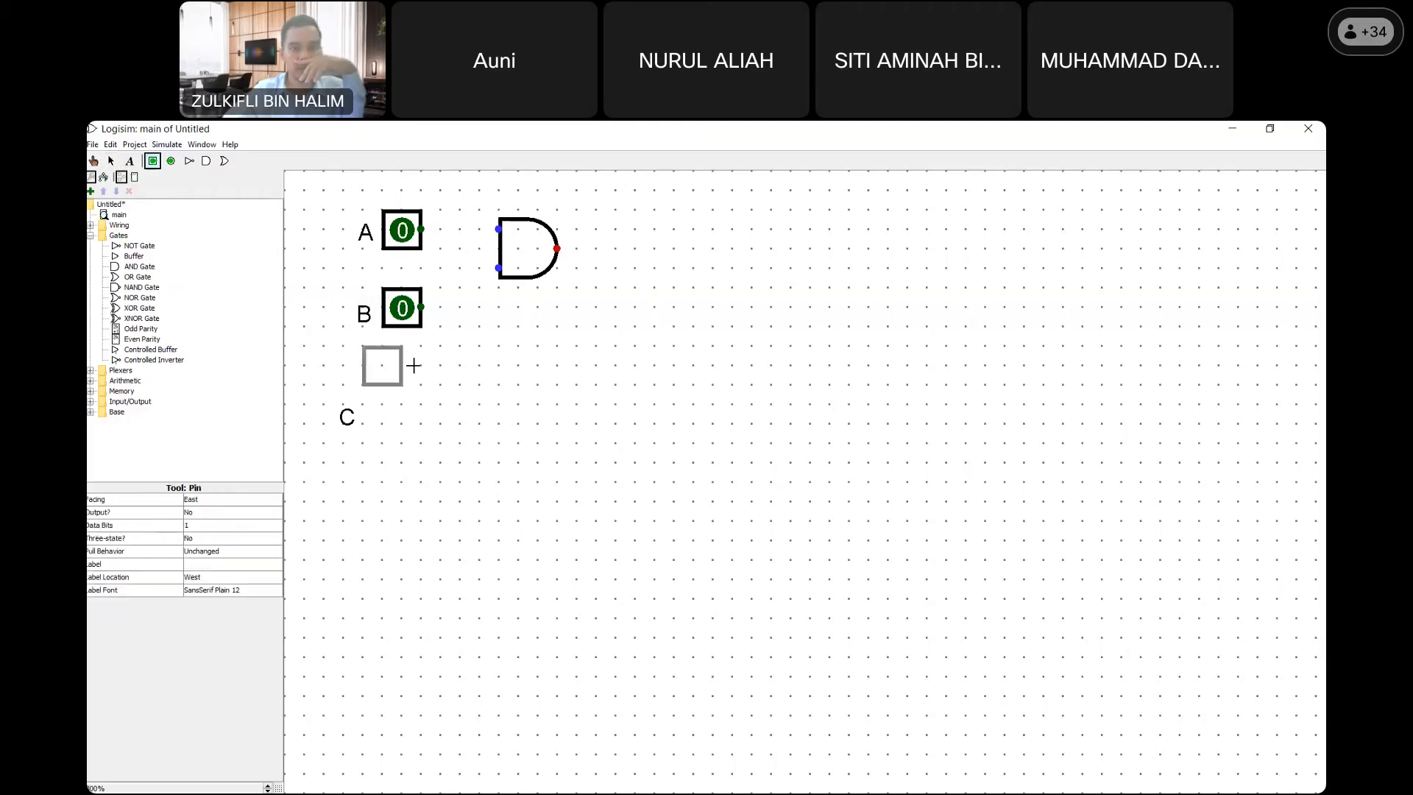
{"action": "left_click", "coordinate": [415, 398]}
{"action": "left_click_drag", "start_coordinate": [348, 417], "coordinate": [361, 384]}
{"action": "left_click", "coordinate": [514, 432]}
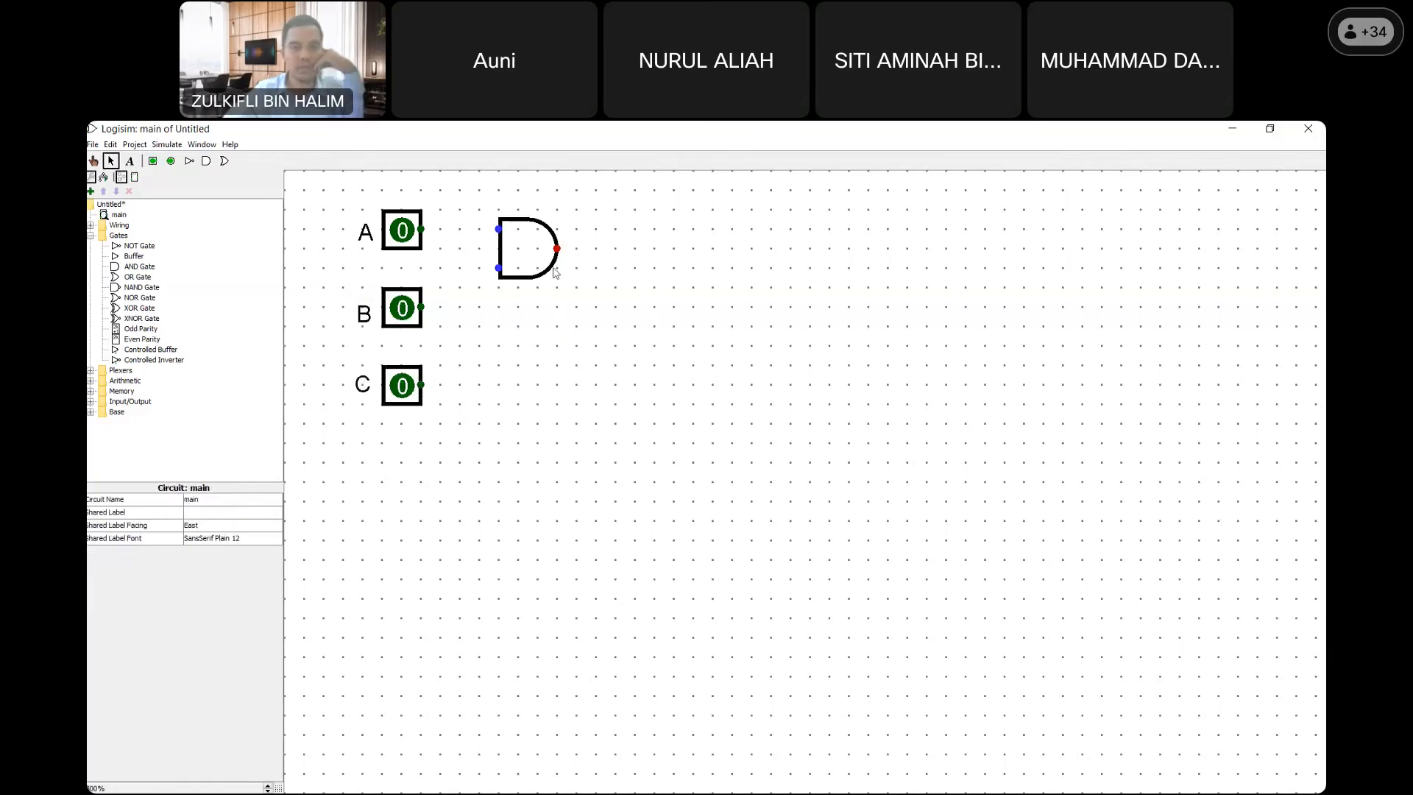
- Wire input pins A and B to the two inputs of the AND gate
{"action": "left_click_drag", "start_coordinate": [421, 231], "coordinate": [420, 307]}
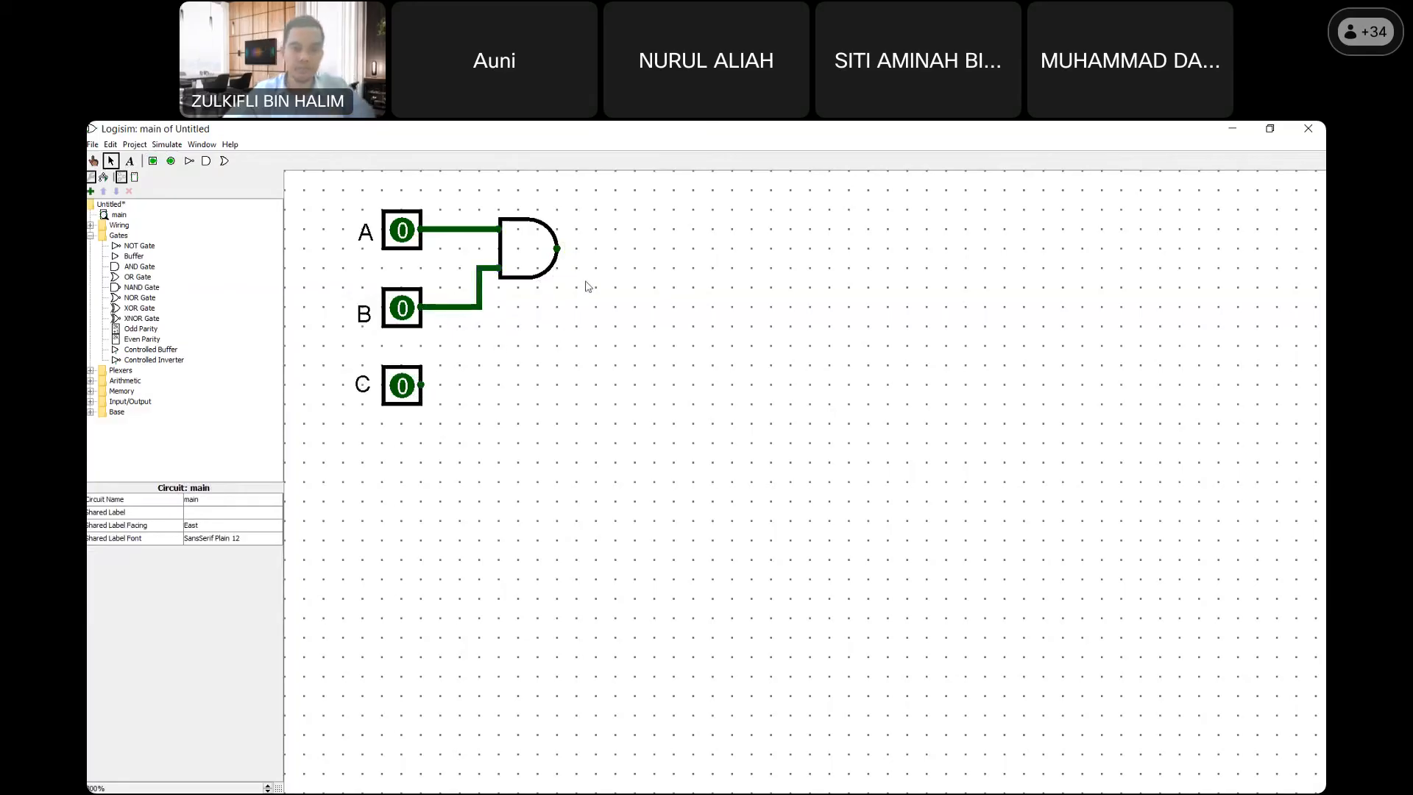
- Add a Narrow NOR gate with 2 inputs below the AND gate, offset toward the output side
{"action": "left_click", "coordinate": [139, 297]}
{"action": "left_click", "coordinate": [712, 365]}
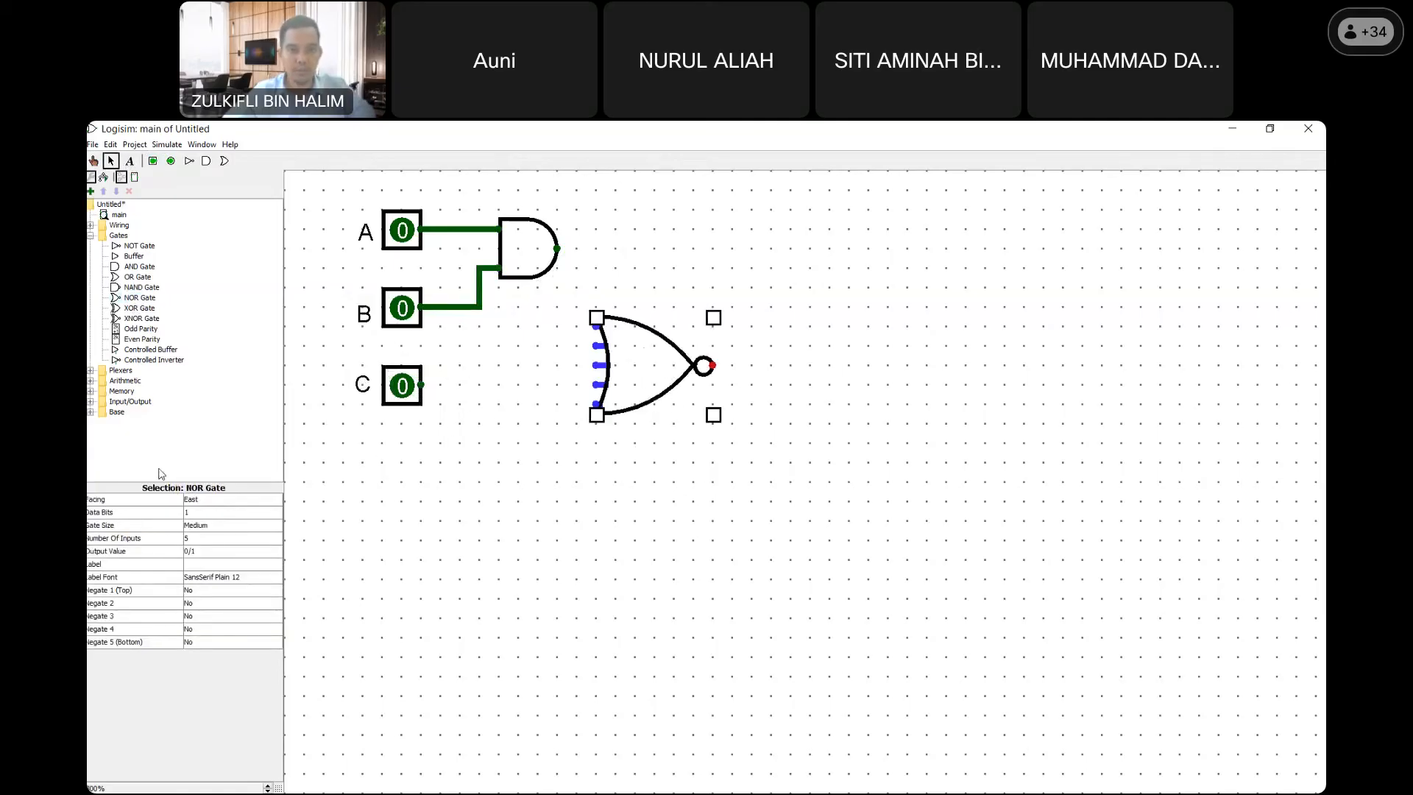
{"action": "left_click", "coordinate": [207, 527]}
{"action": "left_click", "coordinate": [212, 538]}
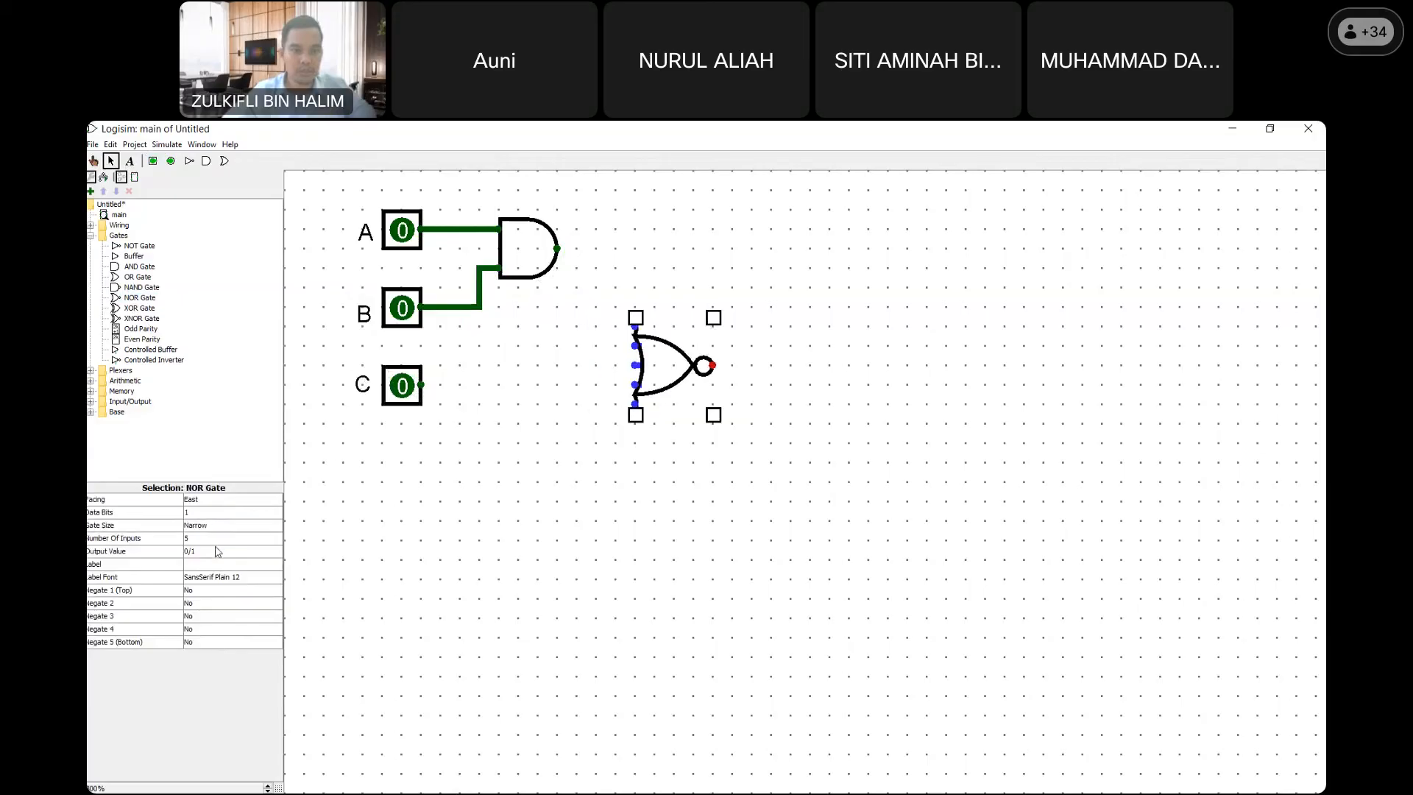
{"action": "left_click", "coordinate": [212, 542]}
{"action": "left_click", "coordinate": [200, 554]}
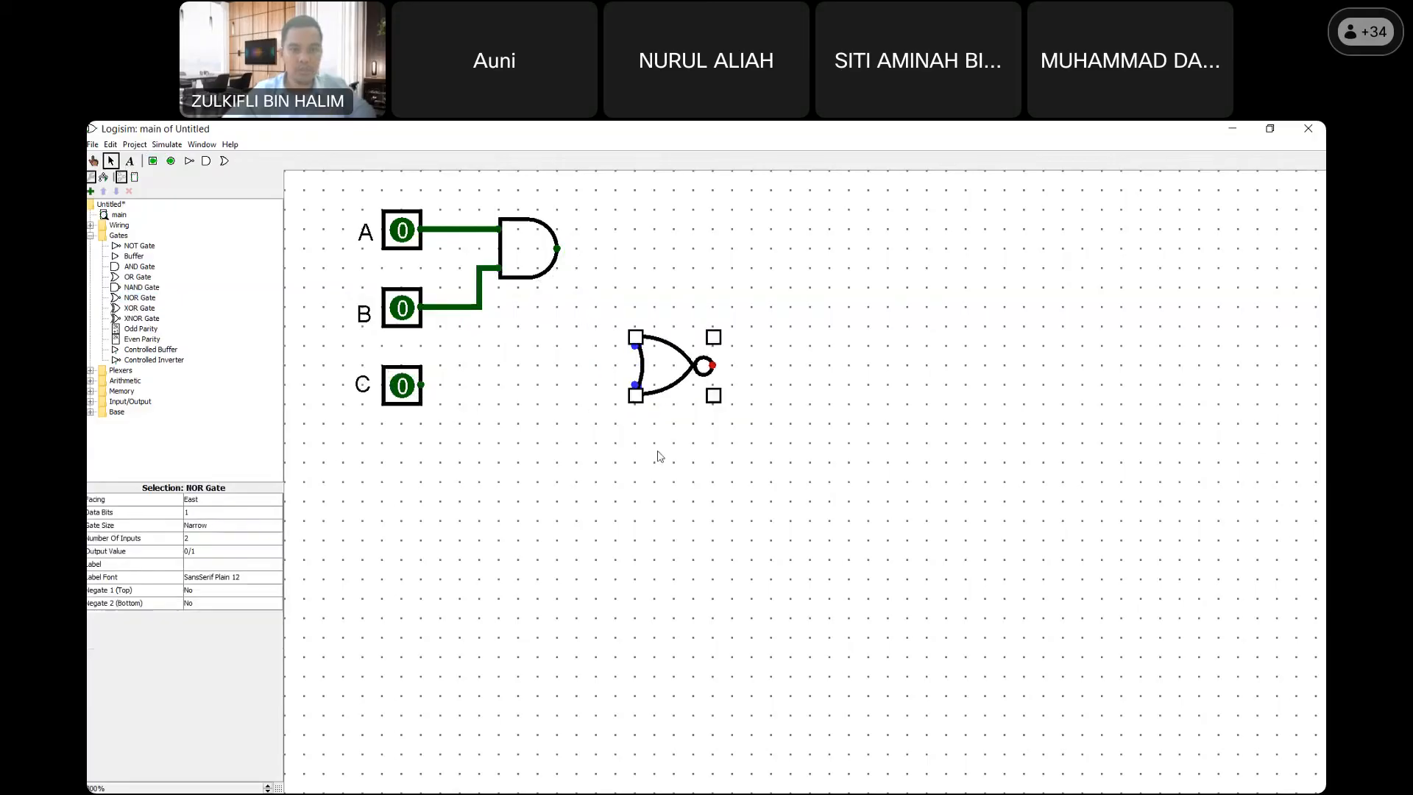
{"action": "left_click", "coordinate": [665, 369]}
{"action": "left_click", "coordinate": [670, 370]}
{"action": "left_click_drag", "start_coordinate": [667, 367], "coordinate": [592, 367]}
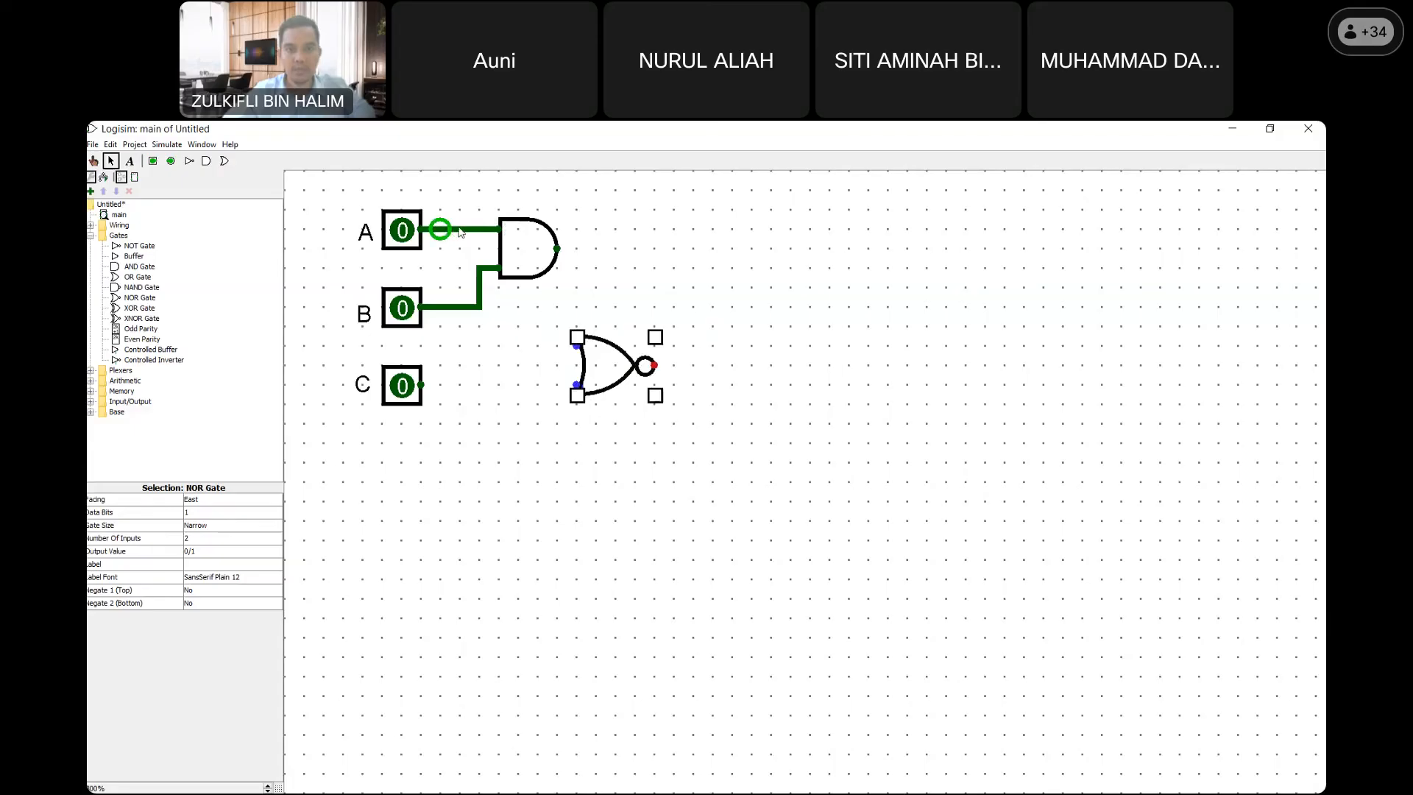
- Branch the wire of pin A to the NOR gate's upper input and wire pin C to its lower input
{"action": "left_click_drag", "start_coordinate": [459, 229], "coordinate": [577, 345]}
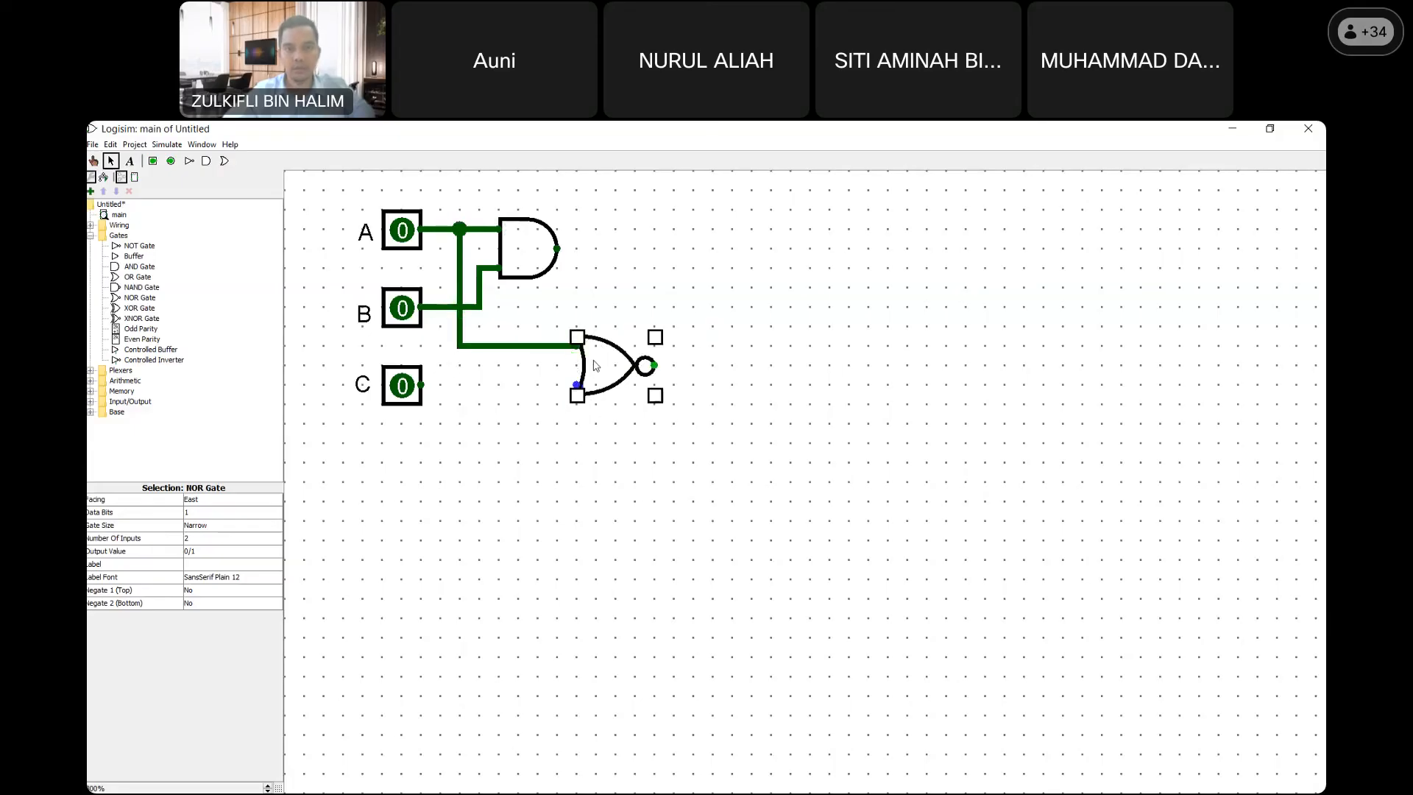
{"action": "left_click_drag", "start_coordinate": [420, 384], "coordinate": [577, 385]}
{"action": "left_click", "coordinate": [609, 498]}
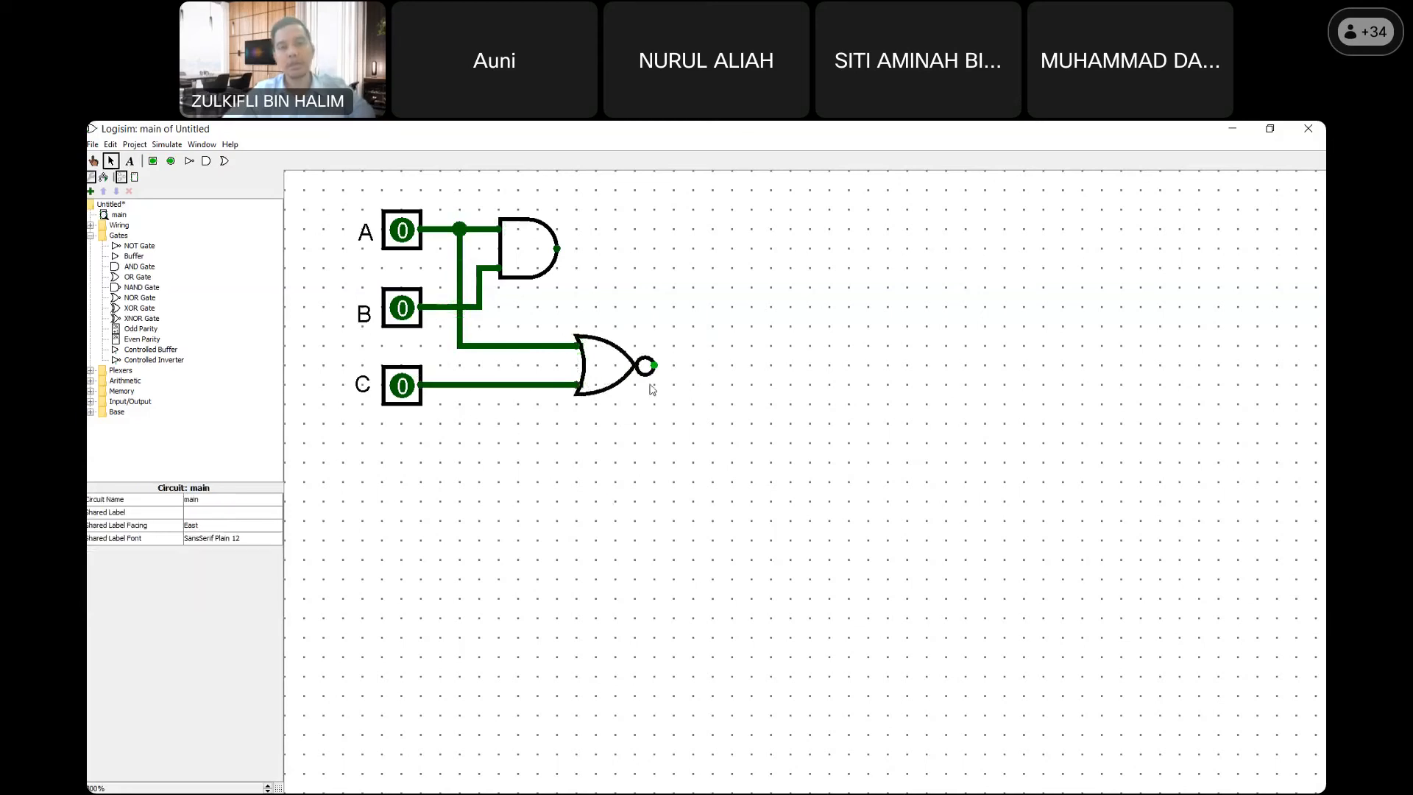
- Add a Narrow OR gate with 2 inputs on the output side of the AND and NOR gates
{"action": "left_click", "coordinate": [136, 277]}
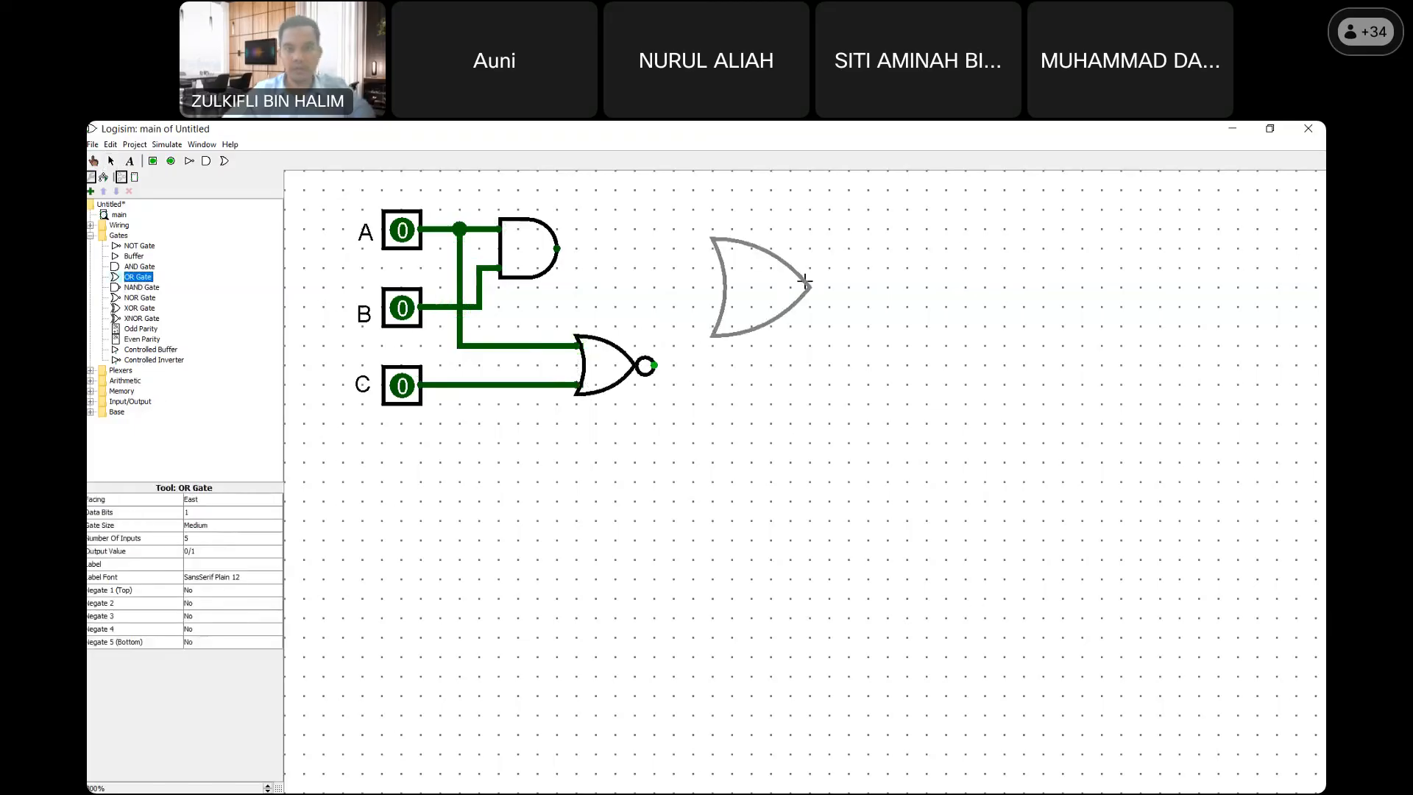
{"action": "left_click", "coordinate": [773, 275]}
{"action": "left_click", "coordinate": [716, 311]}
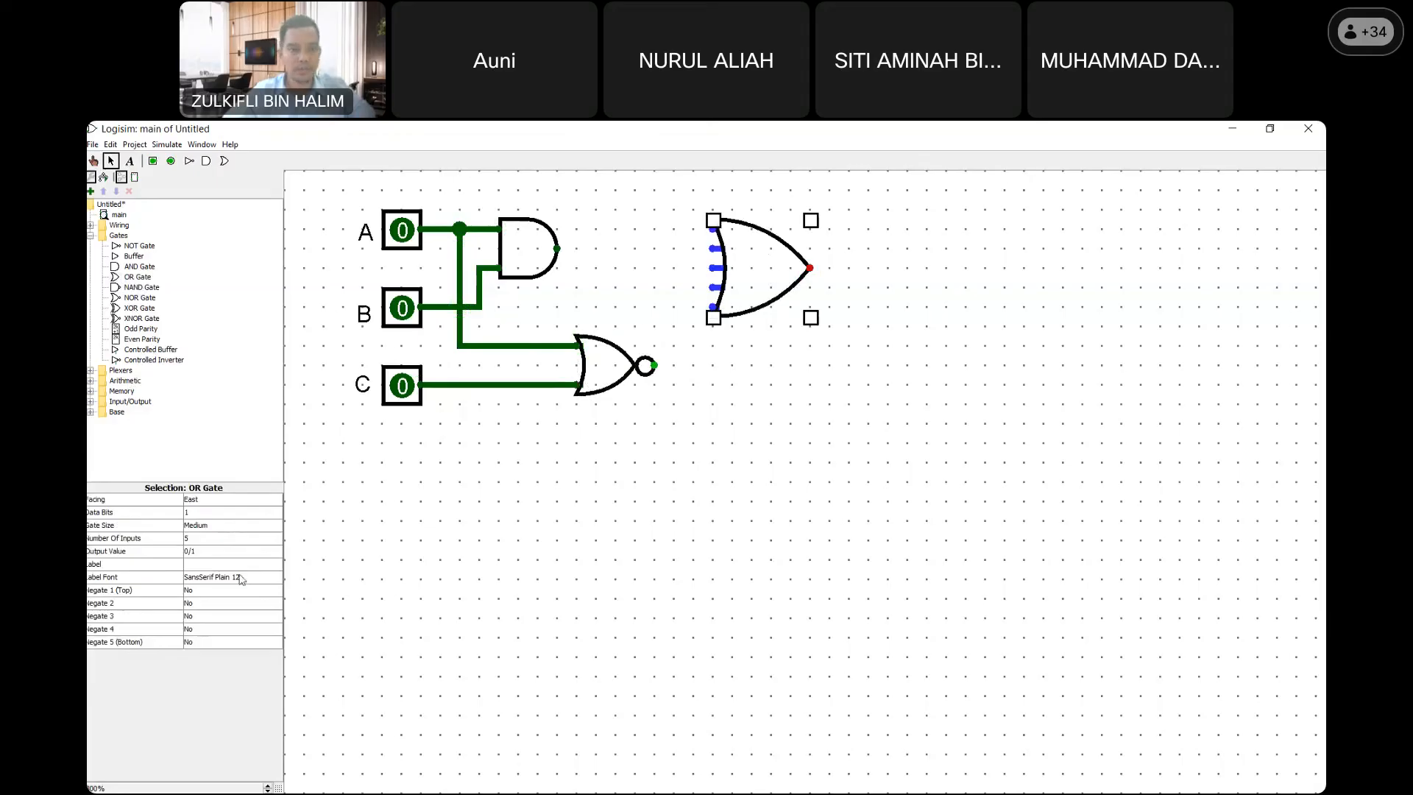
{"action": "left_click", "coordinate": [206, 525]}
{"action": "left_click", "coordinate": [207, 538]}
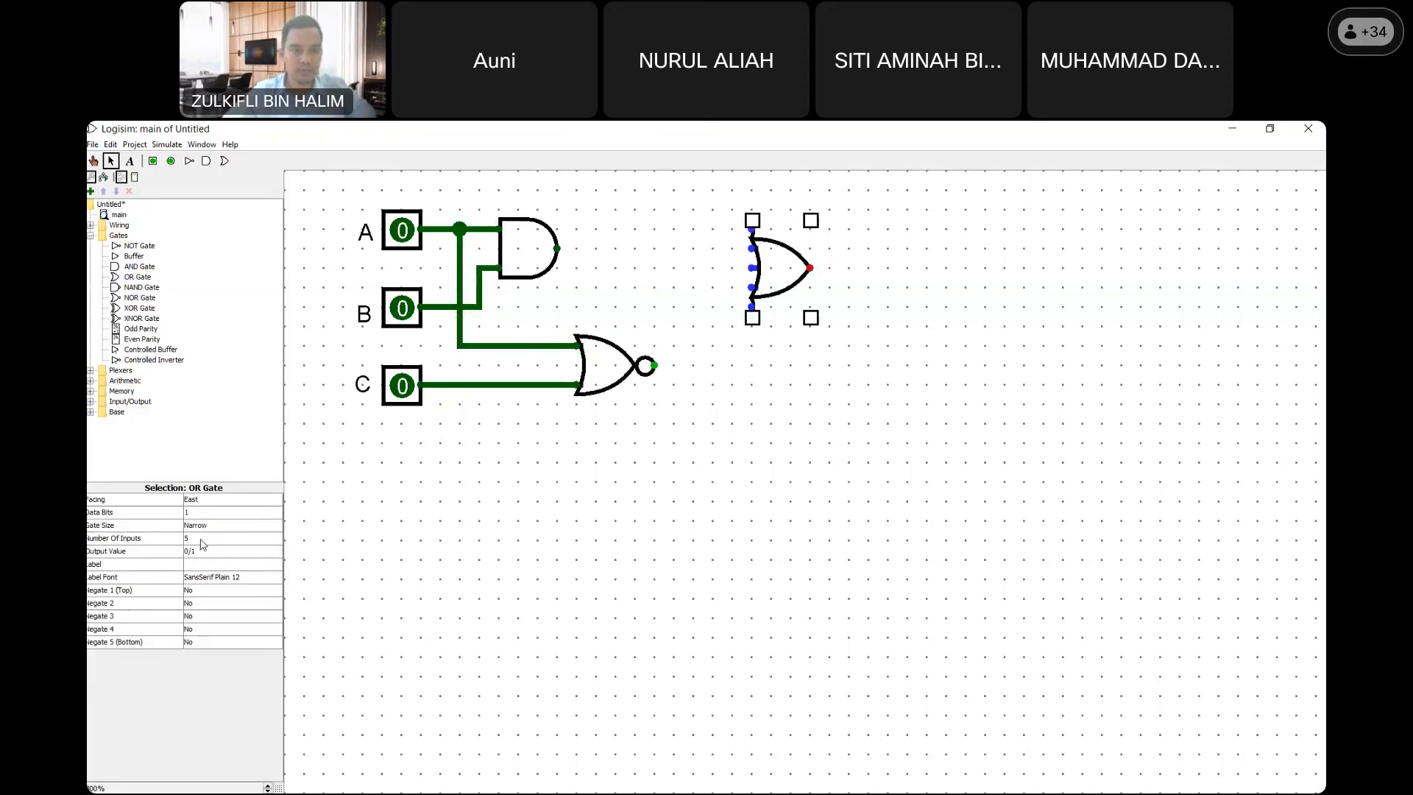
{"action": "left_click", "coordinate": [208, 538]}
{"action": "left_click", "coordinate": [208, 550]}
- Wire the AND and NOR outputs to the OR gate's inputs and attach an output pin to a wire from its output
{"action": "left_click_drag", "start_coordinate": [654, 365], "coordinate": [752, 287]}
{"action": "left_click_drag", "start_coordinate": [605, 244], "coordinate": [665, 245]}
{"action": "left_click_drag", "start_coordinate": [557, 249], "coordinate": [906, 269]}
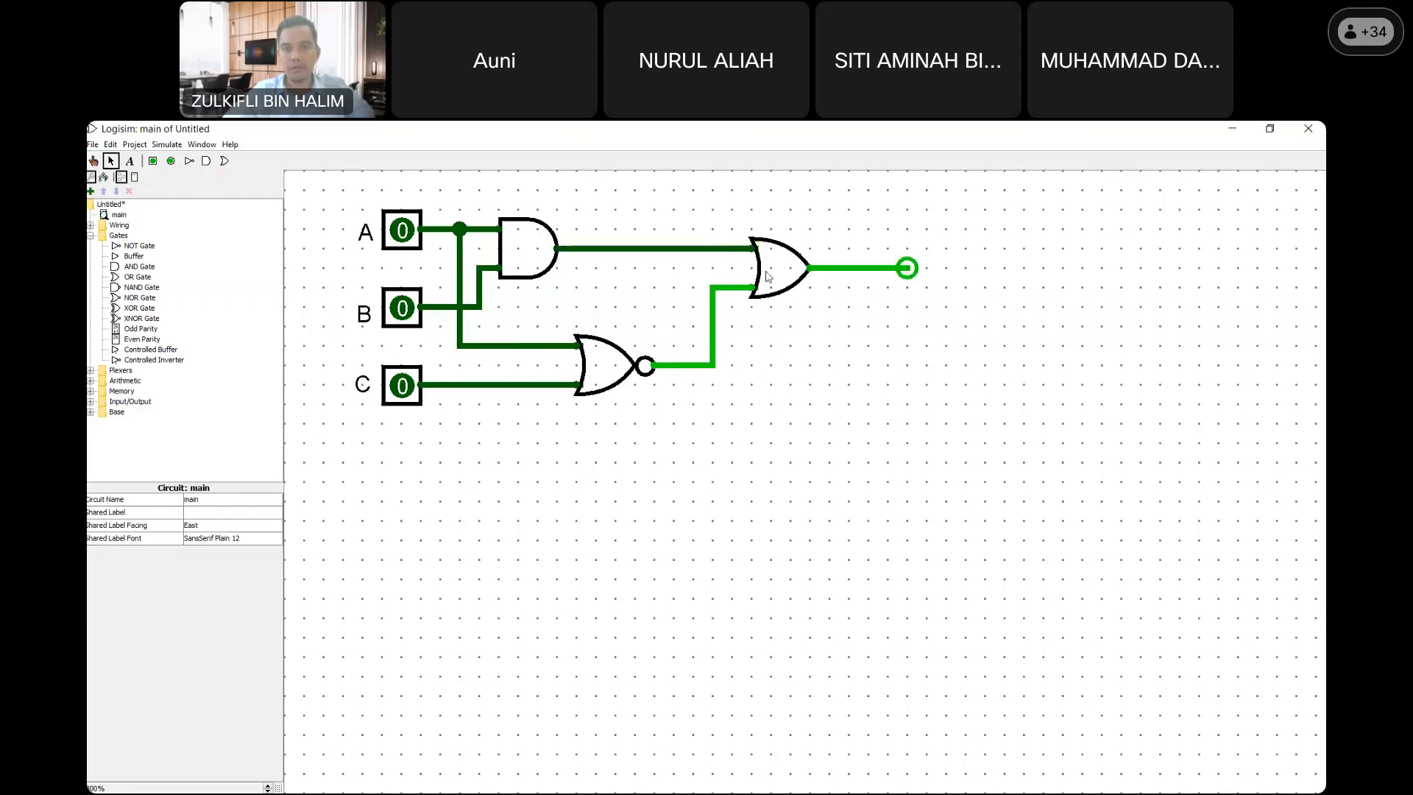
{"action": "left_click", "coordinate": [171, 163]}
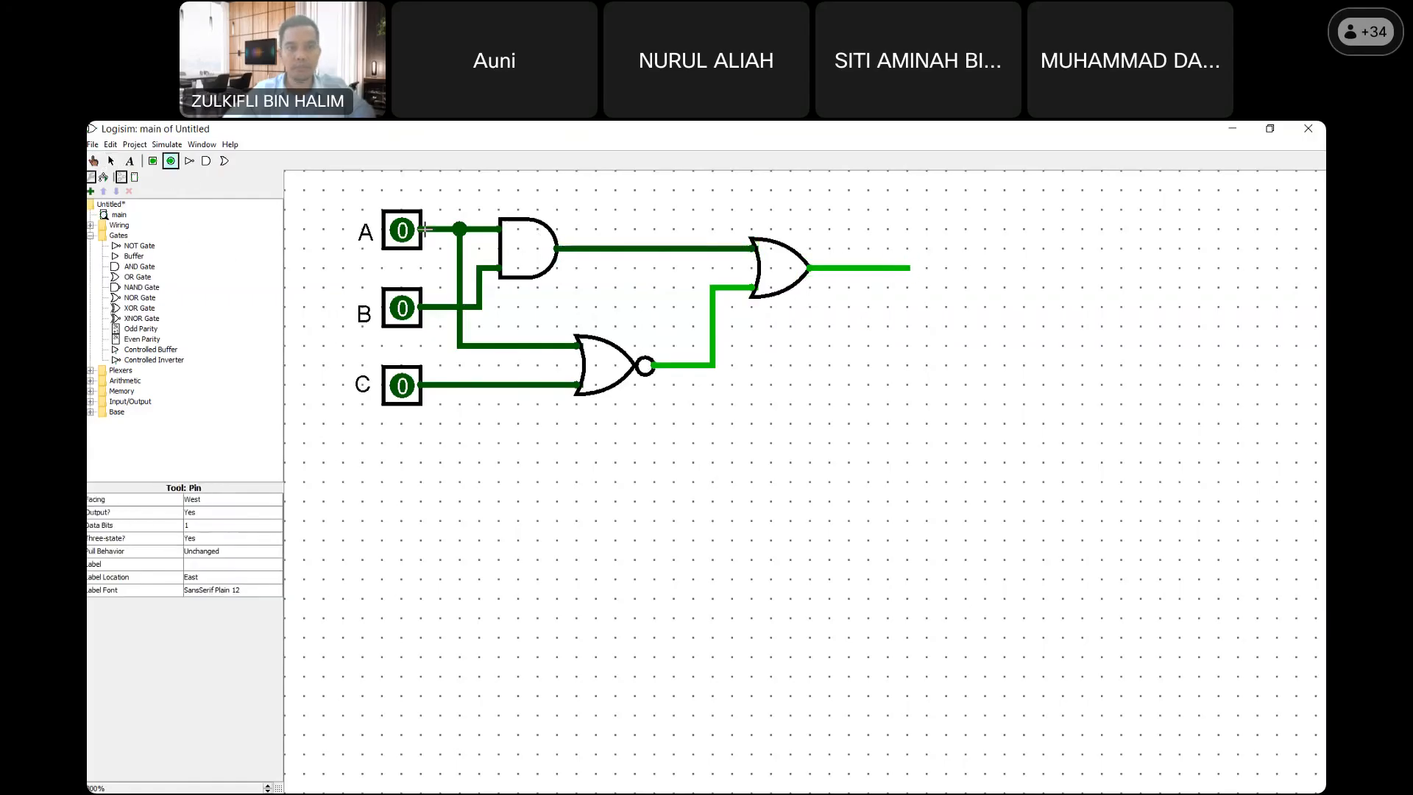
{"action": "left_click", "coordinate": [907, 269]}
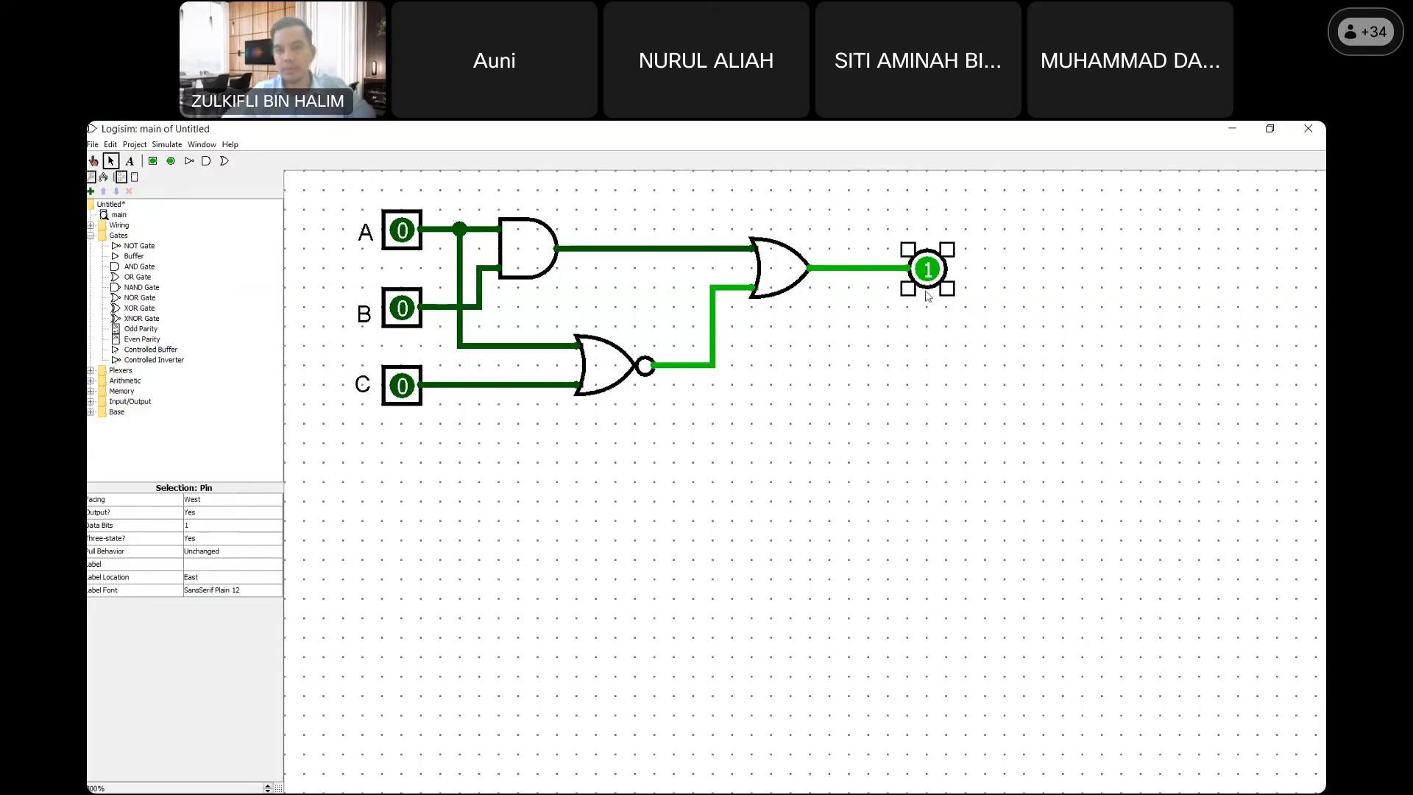
- Compact the circuit by shifting the output pin, OR gate, NOR gate and its vertical output wire closer to the inputs
{"action": "left_click_drag", "start_coordinate": [929, 280], "coordinate": [763, 285]}
{"action": "left_click", "coordinate": [597, 357]}
{"action": "left_click_drag", "start_coordinate": [597, 357], "coordinate": [558, 356]}
{"action": "left_click", "coordinate": [710, 328]}
{"action": "left_click_drag", "start_coordinate": [710, 328], "coordinate": [672, 328]}
{"action": "left_click", "coordinate": [721, 368]}
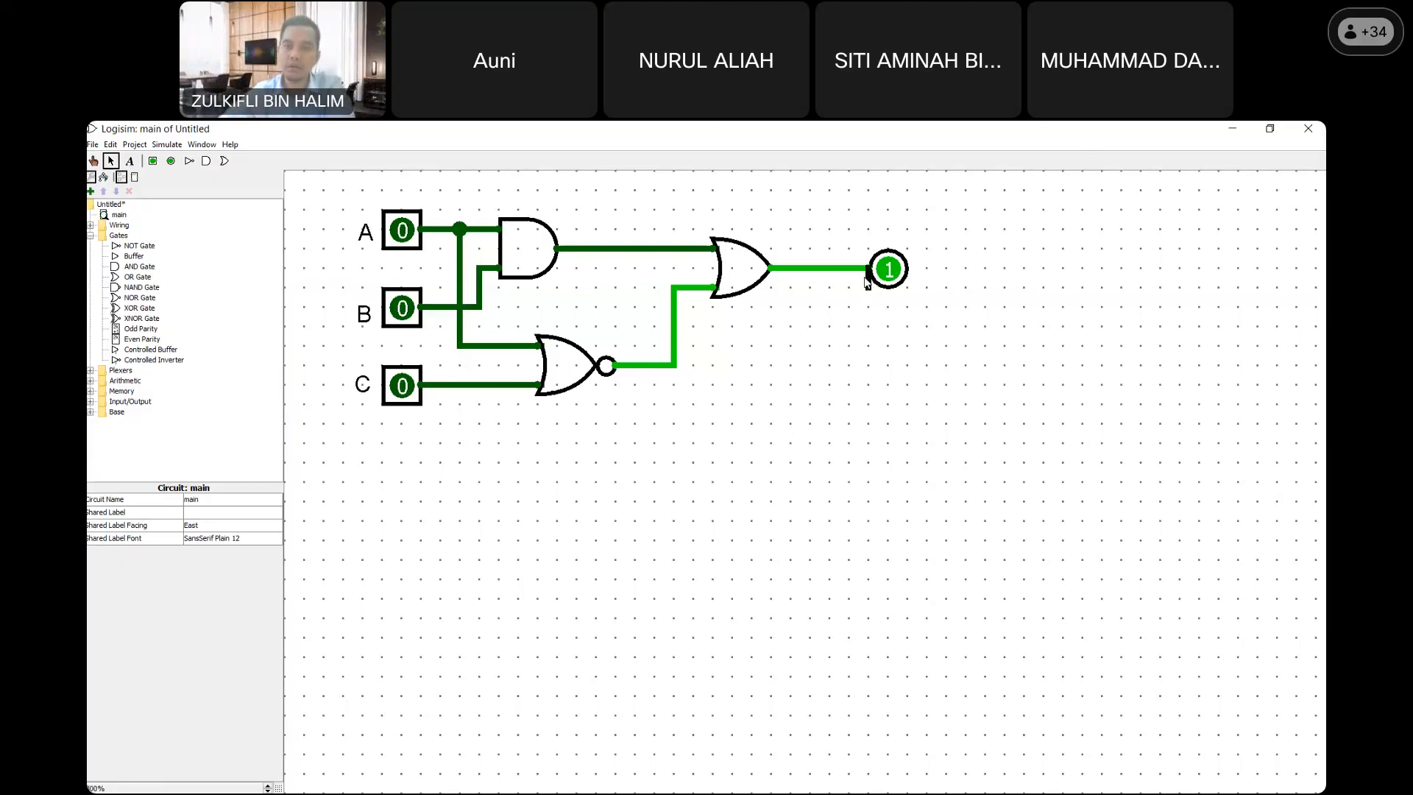
{"action": "left_click_drag", "start_coordinate": [867, 271], "coordinate": [890, 325]}
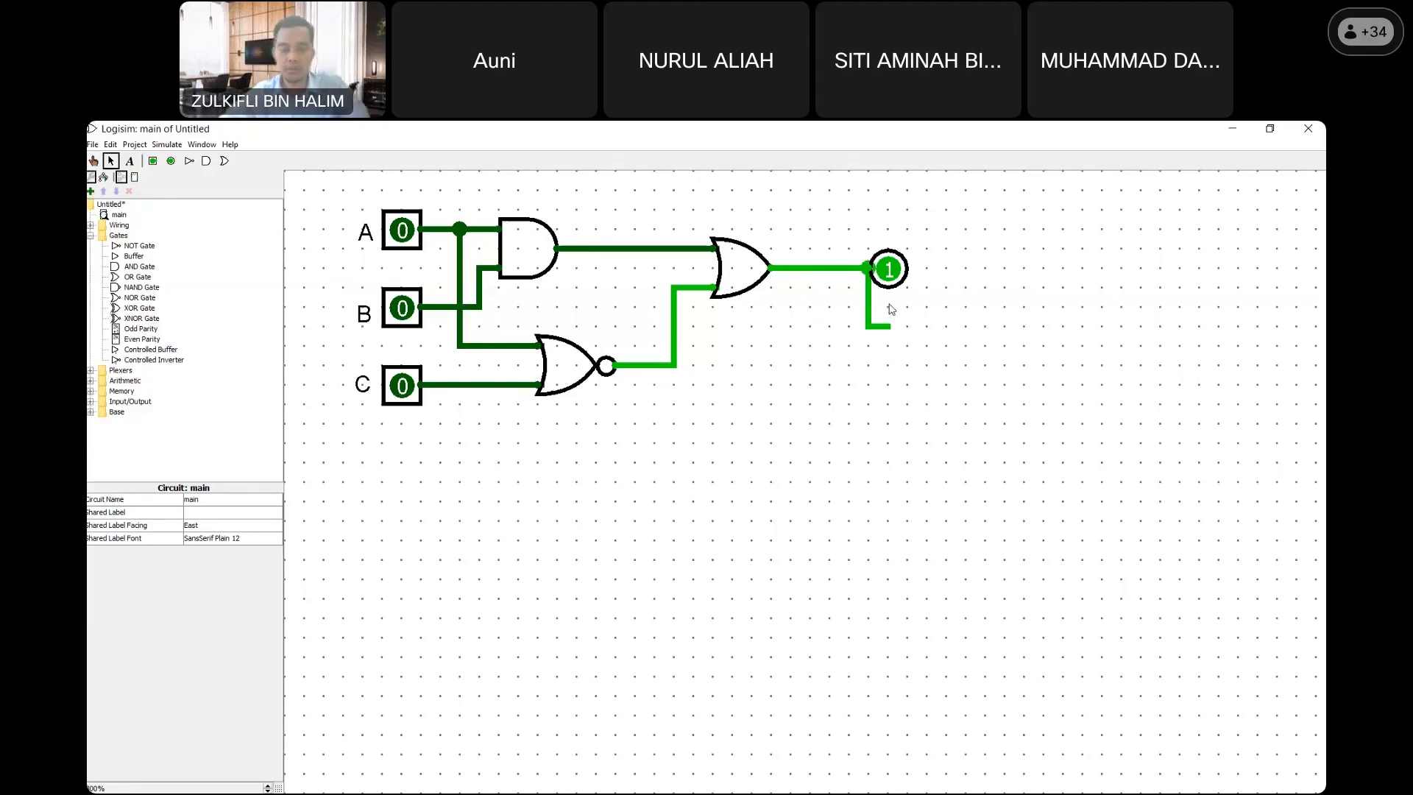
{"action": "left_click", "coordinate": [870, 328]}
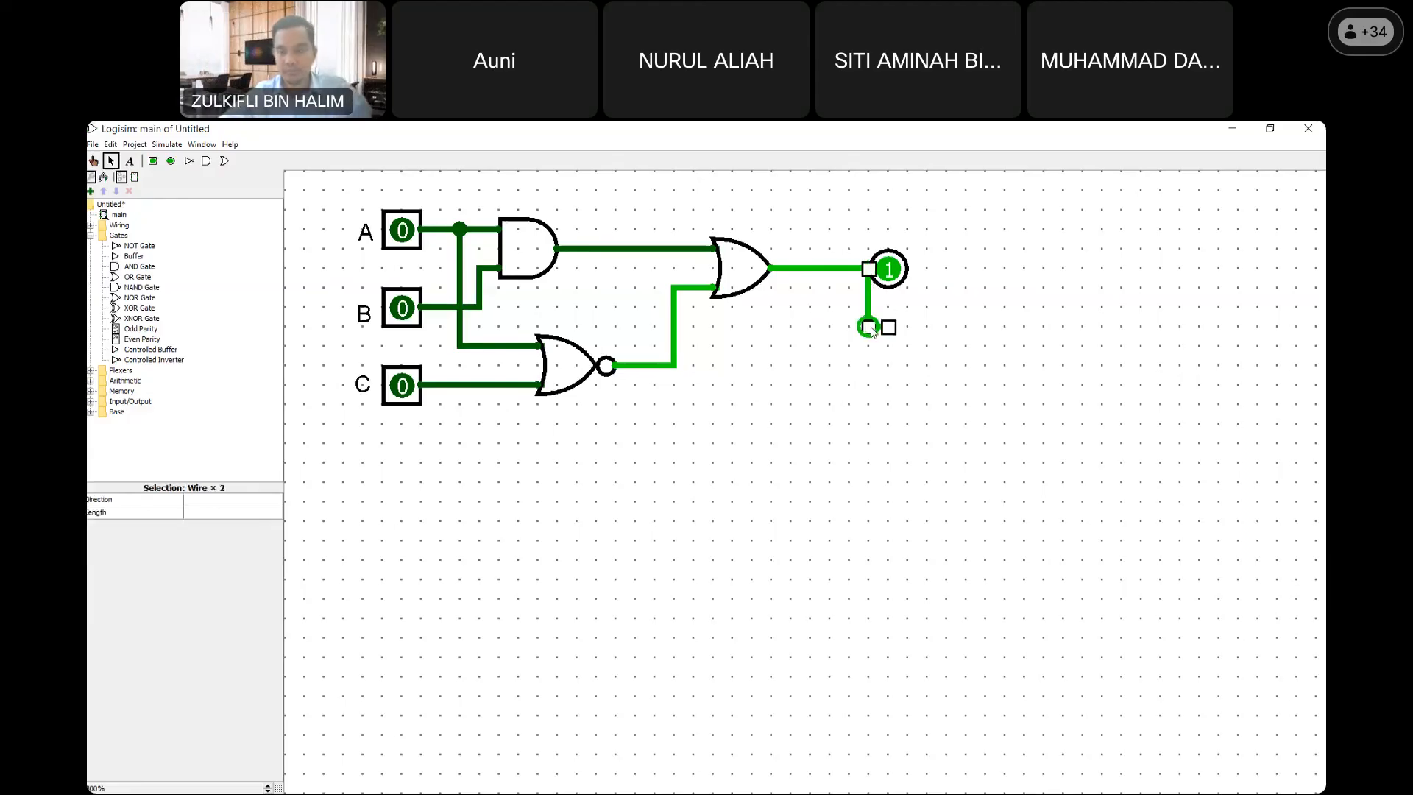
{"action": "key", "text": "Delete"}
- Move the output pin closer to the OR gate, shortening its wire
{"action": "left_click_drag", "start_coordinate": [892, 287], "coordinate": [847, 287]}
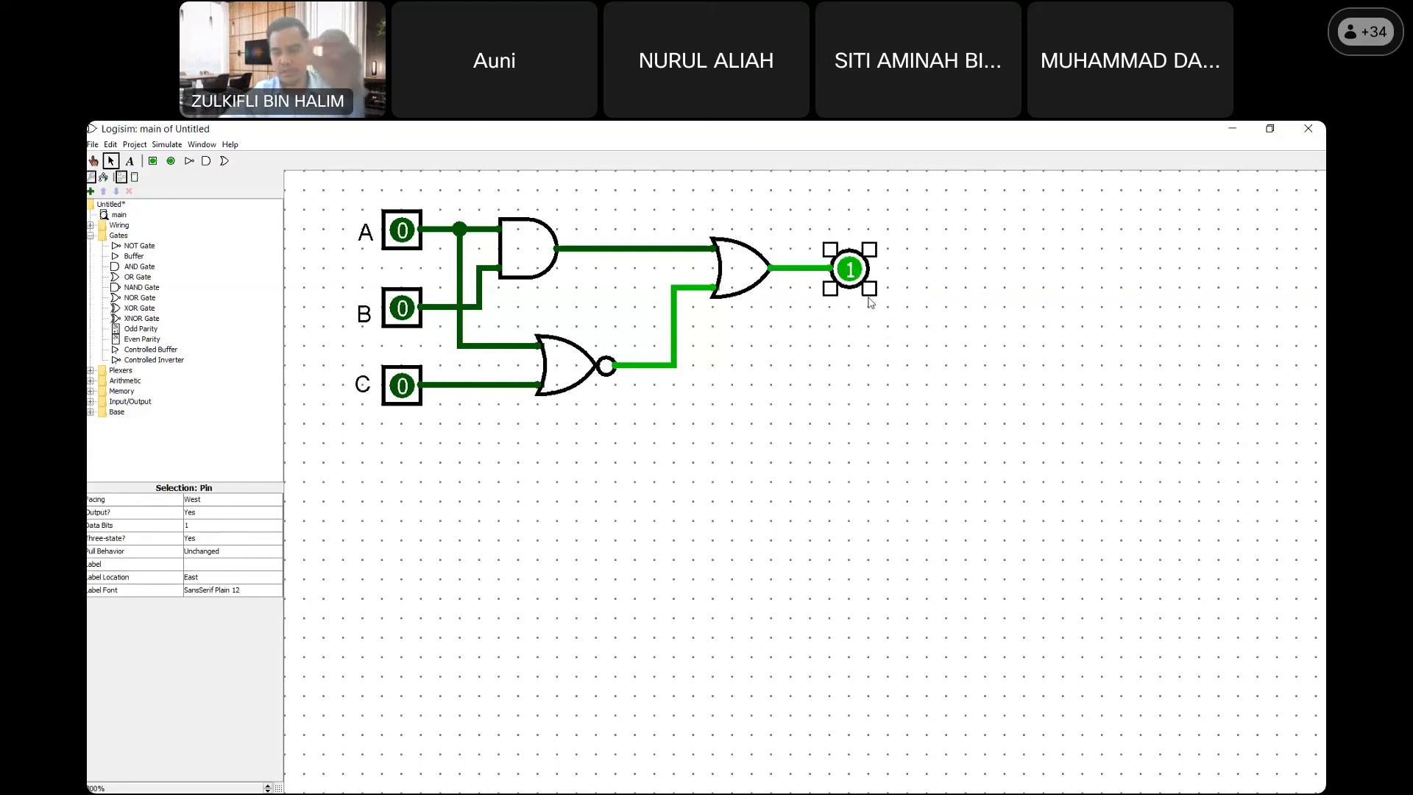
{"action": "left_click", "coordinate": [896, 390]}
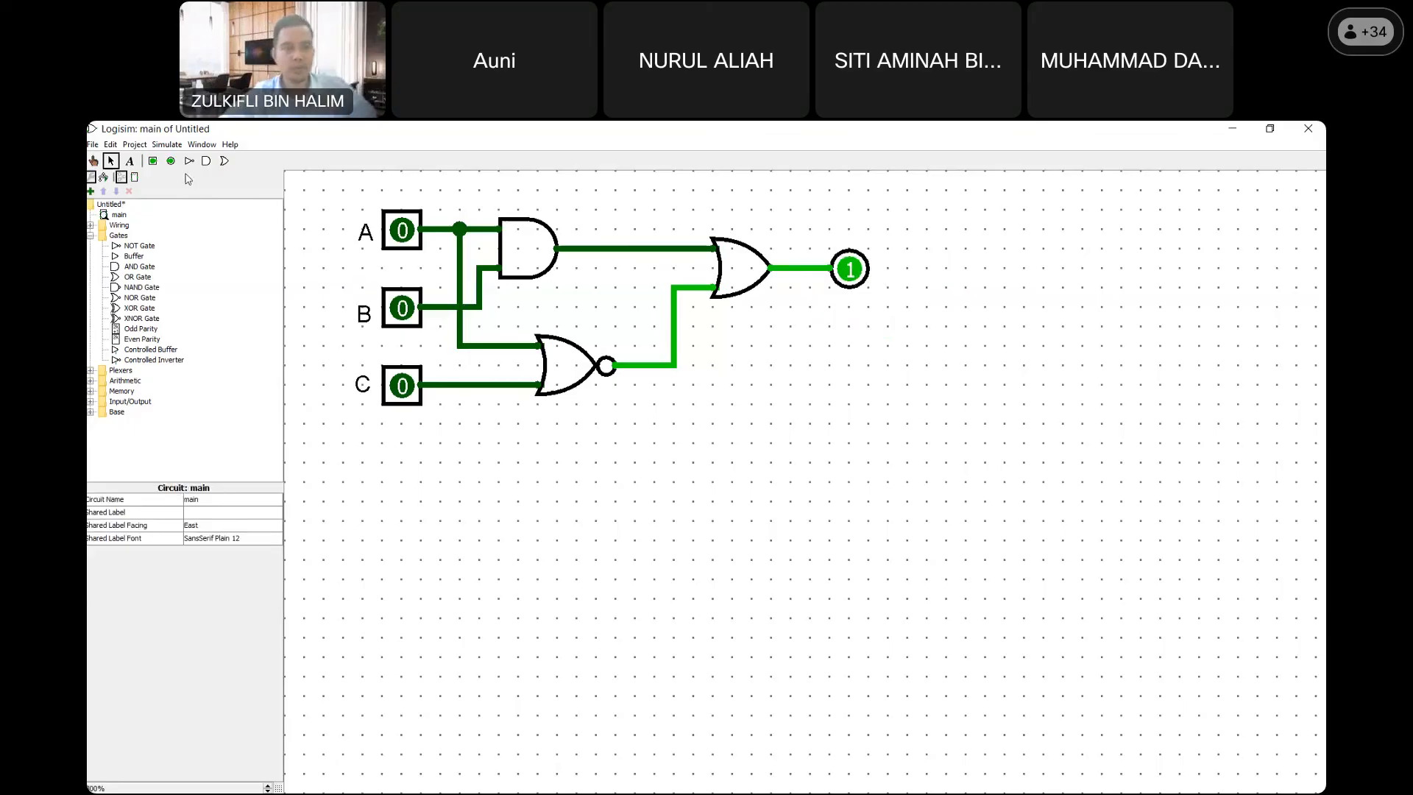
- Simulate the circuit by switching input pin C to 1
{"action": "left_click", "coordinate": [93, 161]}
{"action": "left_click", "coordinate": [402, 385]}
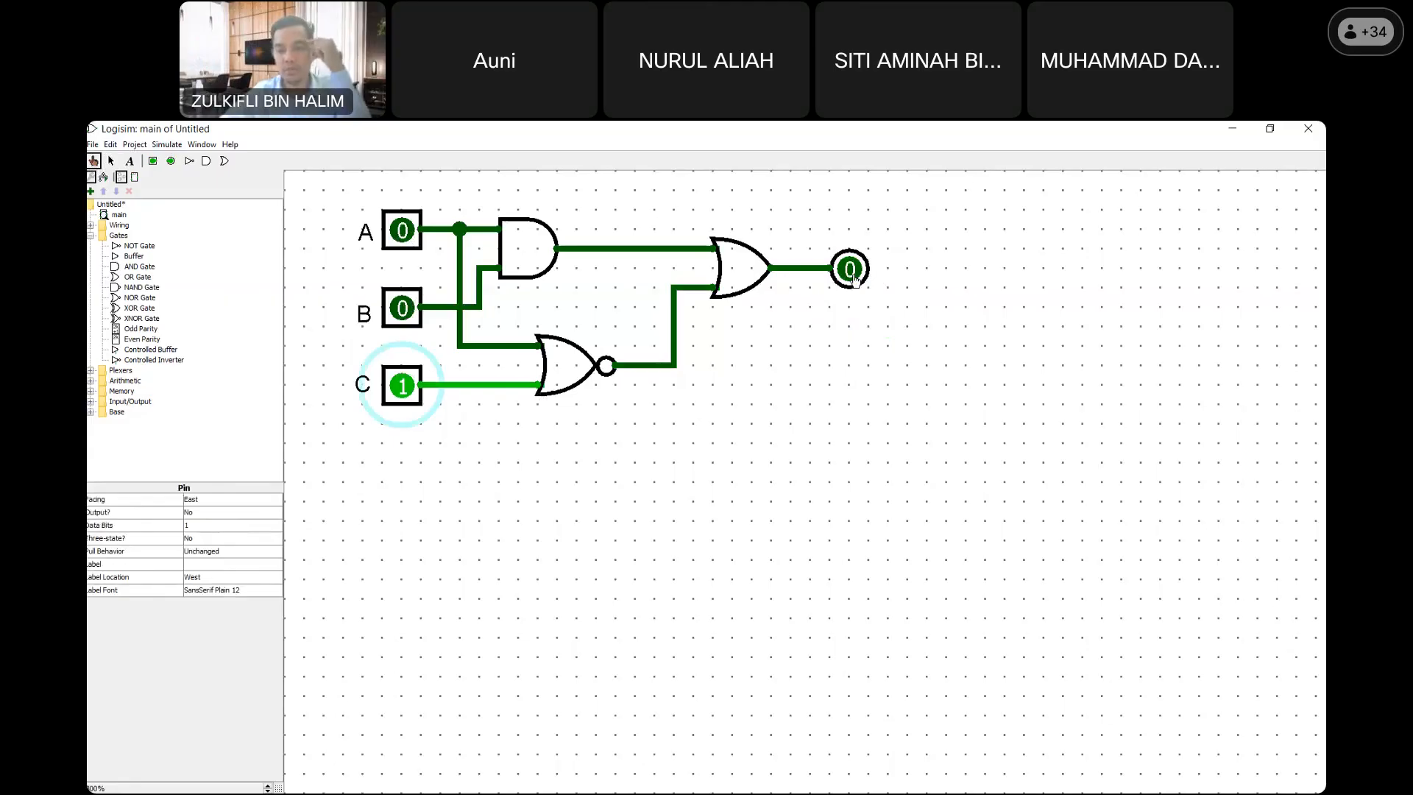
- Simulate the circuit with all inputs high by switching input pin A and input pin B to 1
{"action": "left_click", "coordinate": [402, 232]}
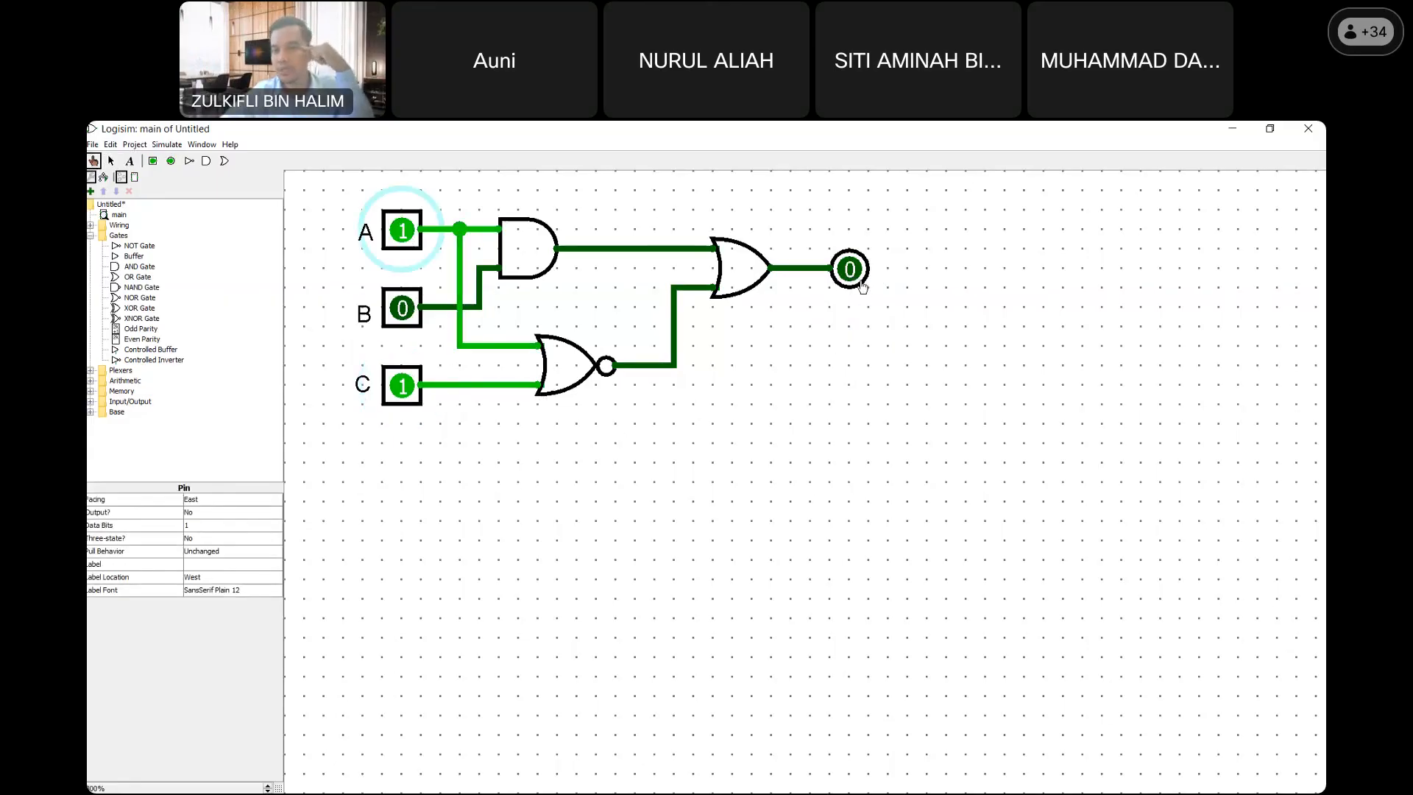
{"action": "left_click", "coordinate": [405, 313]}
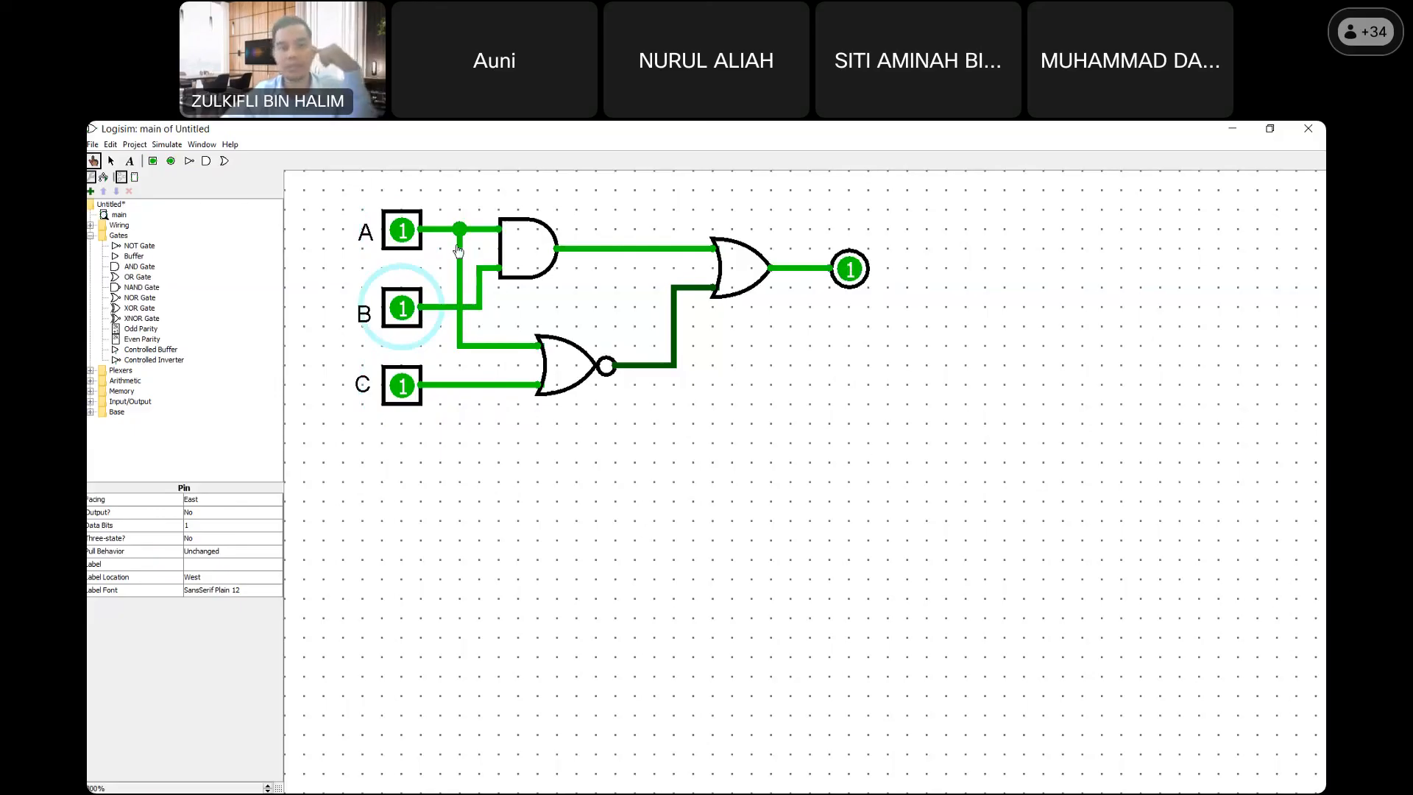
- Toggle input pin B, return inputs A, B and C to 0, and select the output pin to check its state
{"action": "left_click", "coordinate": [399, 317]}
{"action": "left_click", "coordinate": [404, 315]}
{"action": "left_click", "coordinate": [410, 316]}
{"action": "left_click", "coordinate": [402, 232]}
{"action": "left_click", "coordinate": [399, 388]}
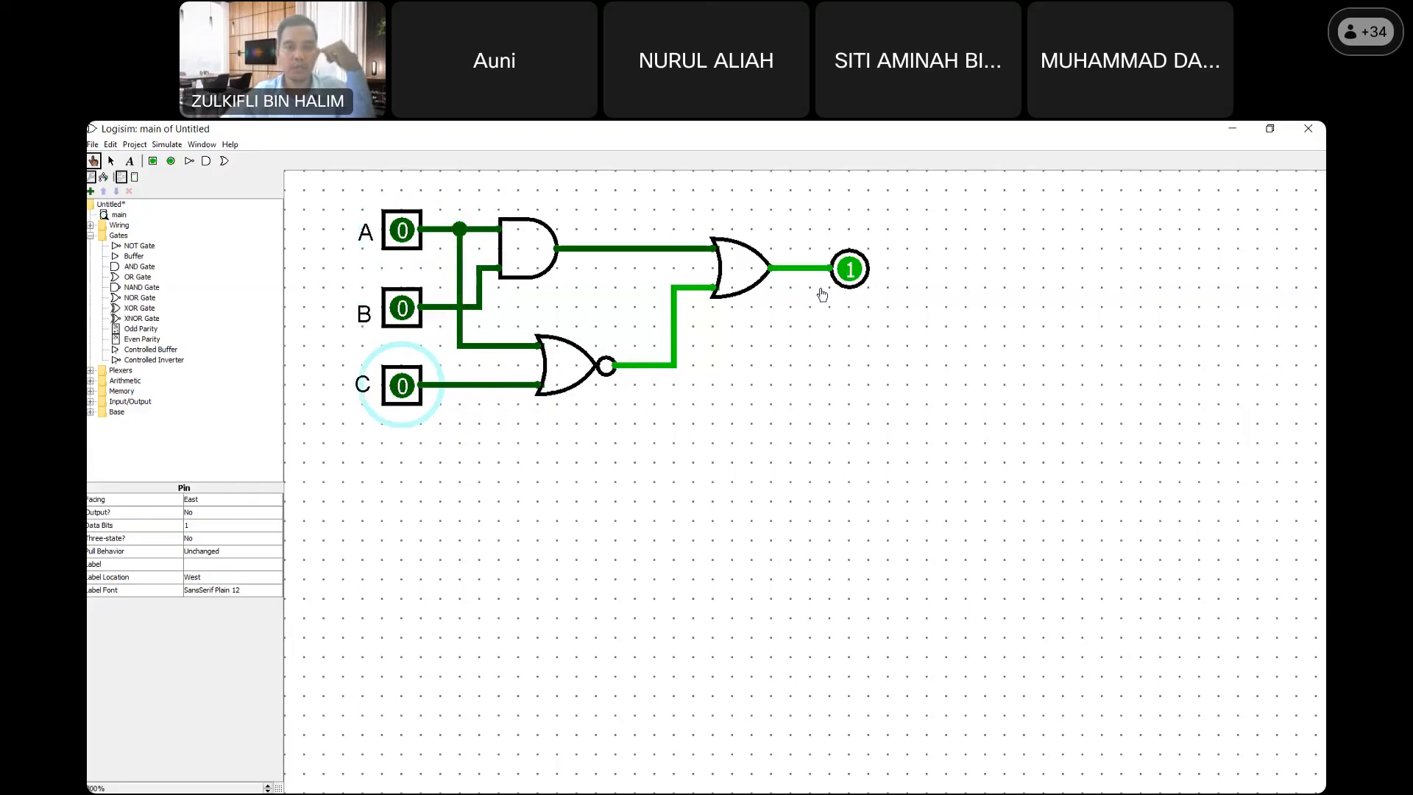
{"action": "left_click", "coordinate": [852, 278]}
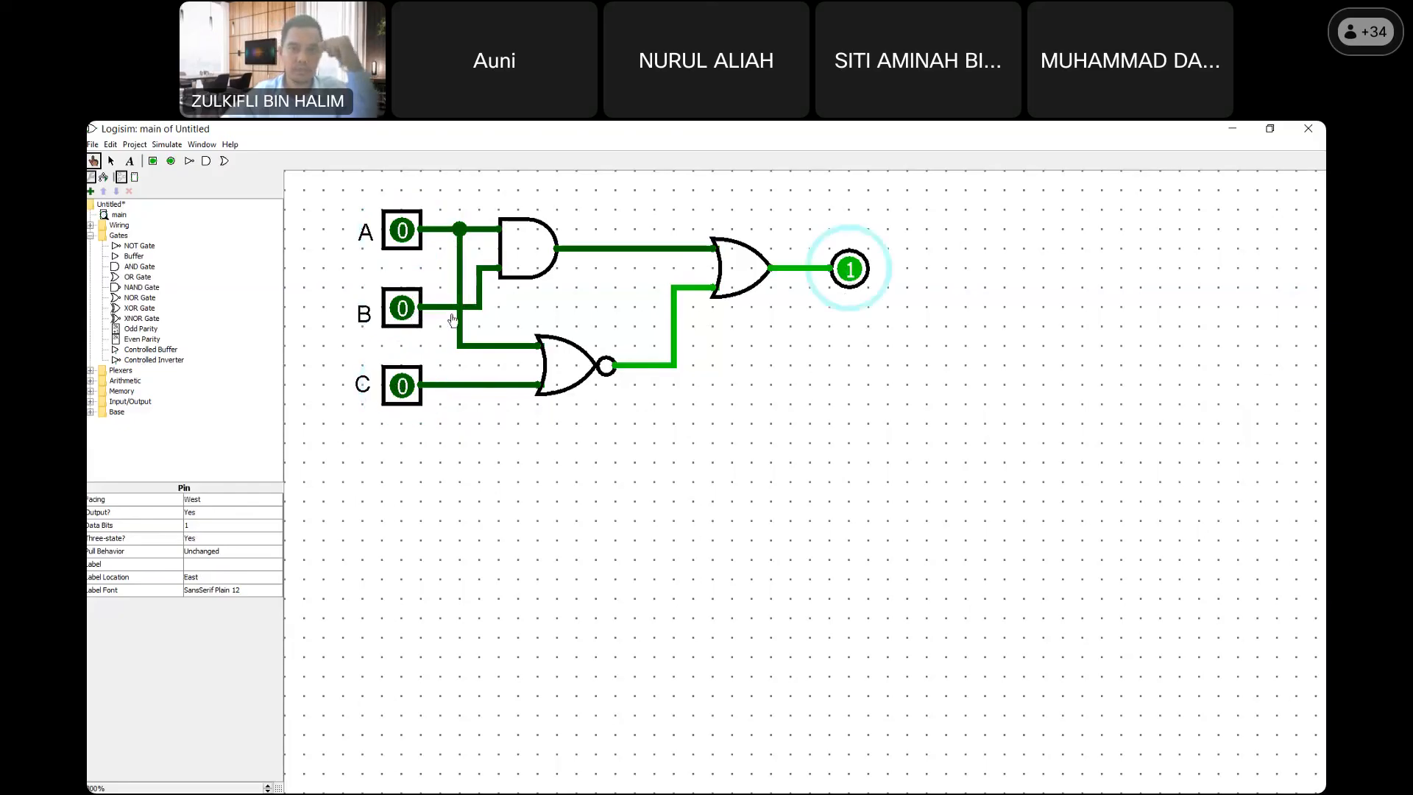
- Simulate the A=1, B=1, C=0 combination by switching on input pin A followed by input pin B
{"action": "left_click", "coordinate": [407, 241]}
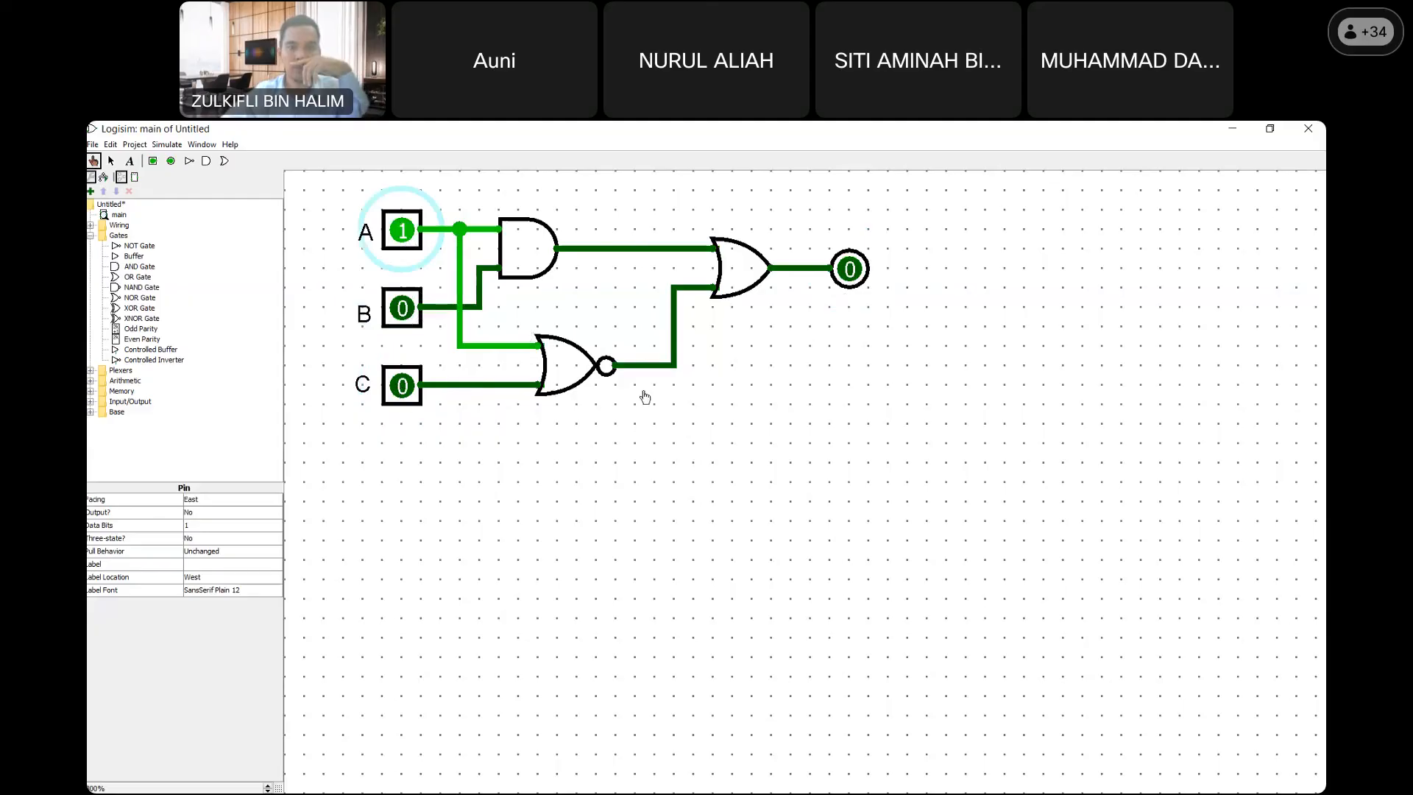
{"action": "left_click", "coordinate": [402, 307]}
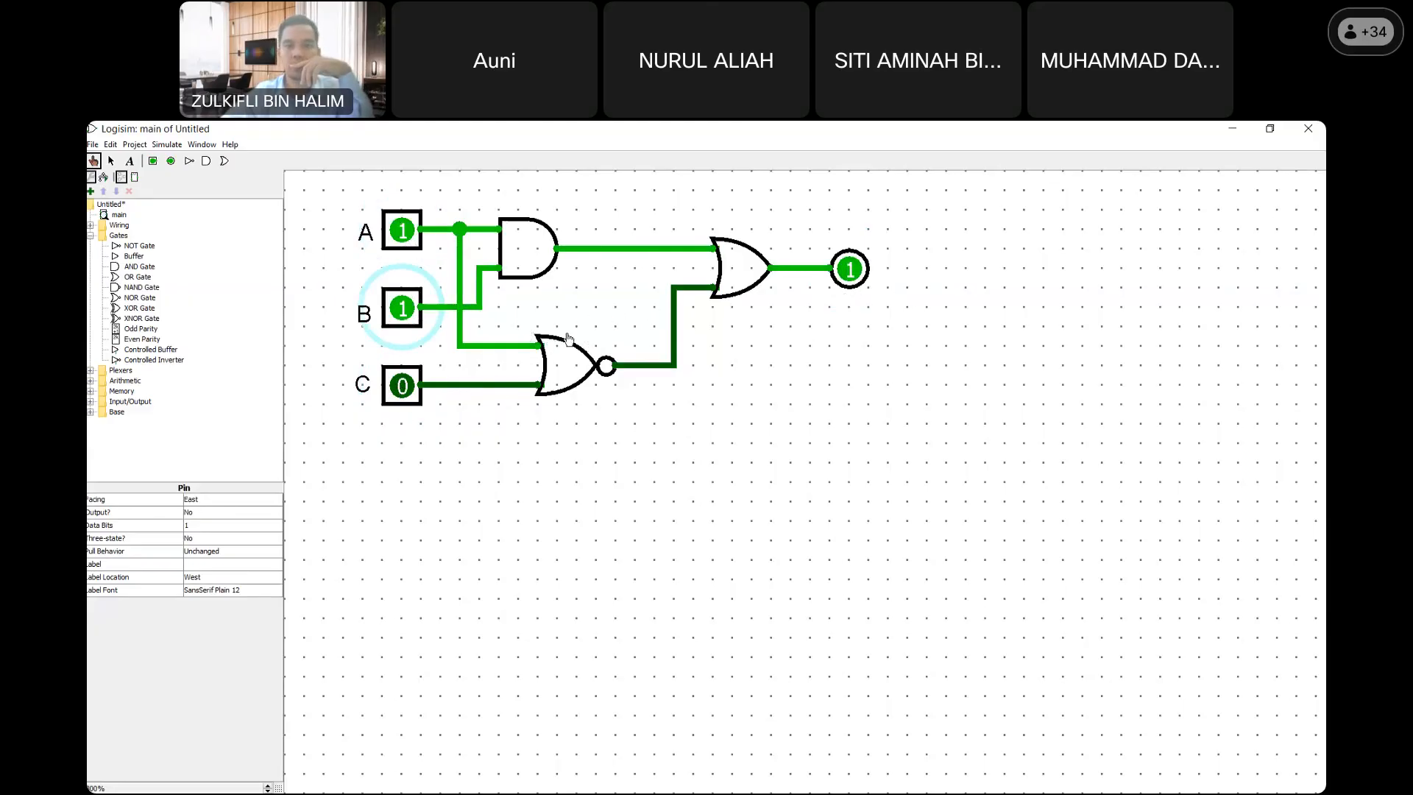